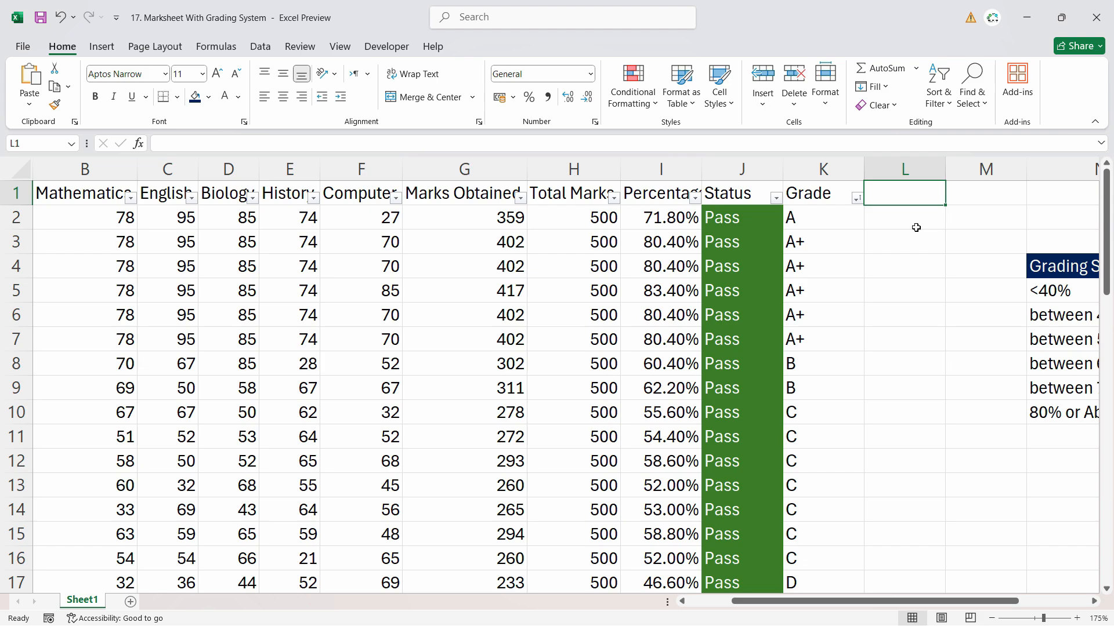
Remove the filter from the marksheet's header row
click(847, 200)
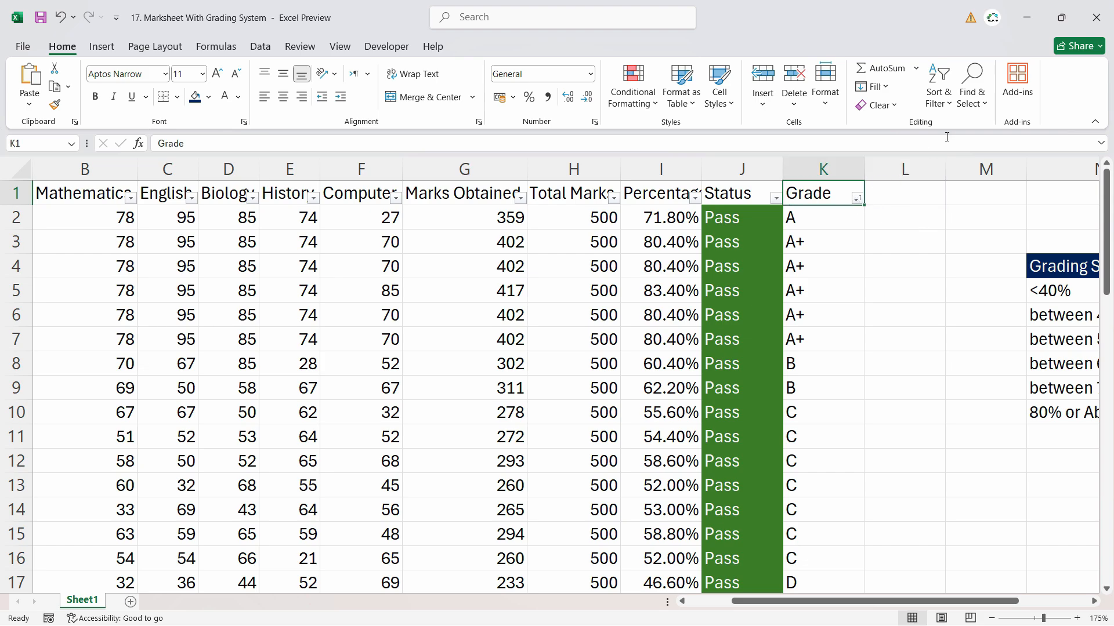
click(941, 92)
click(957, 192)
Add the column header Rank in cell L1, beside Grade
click(880, 193)
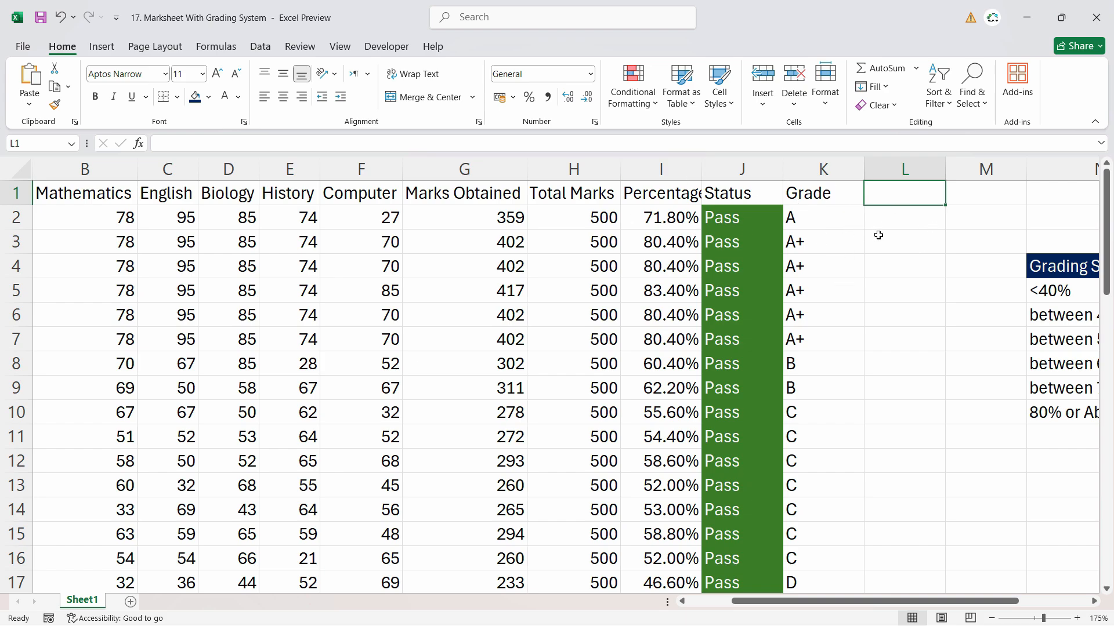
text(Rank)
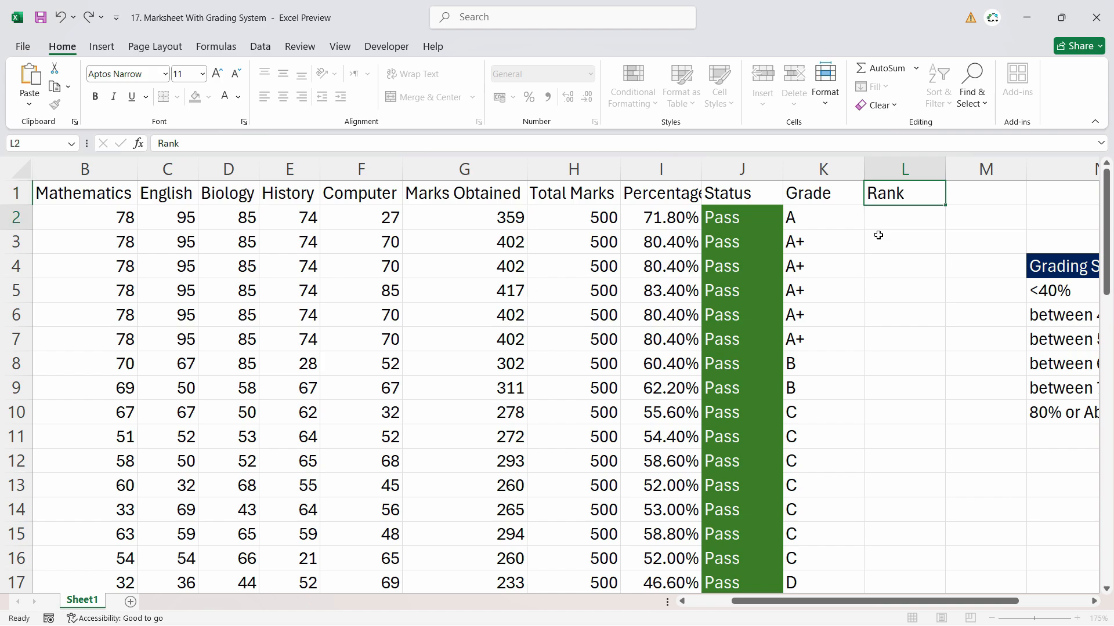
key(Return)
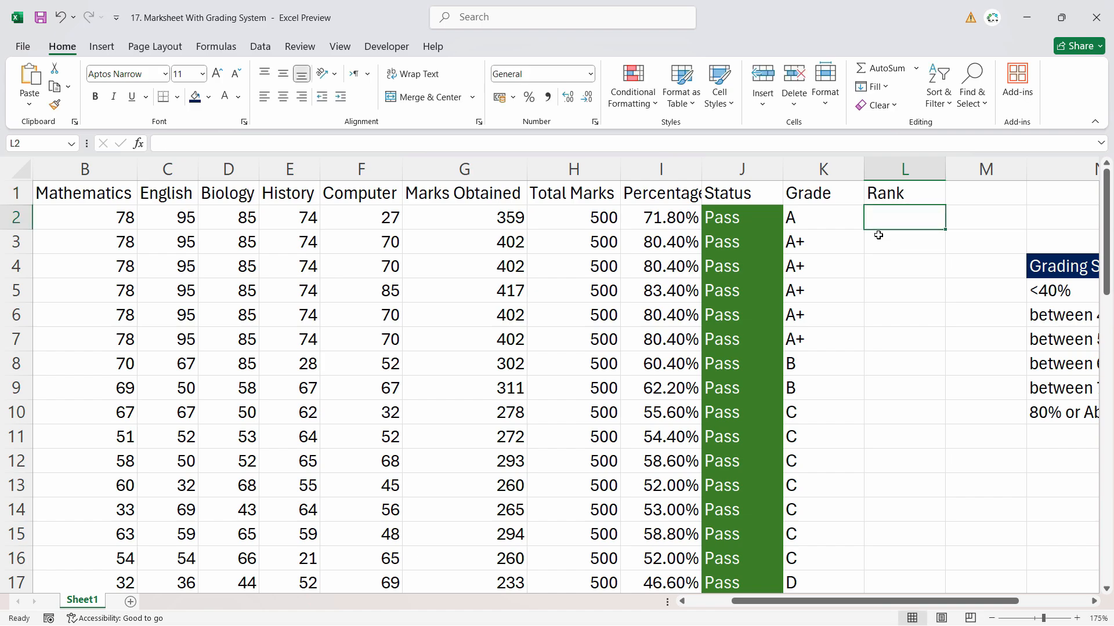
Enter the formula =RANK(I2,I2:I51) in L2 to rank the first student's percentage
text(=)
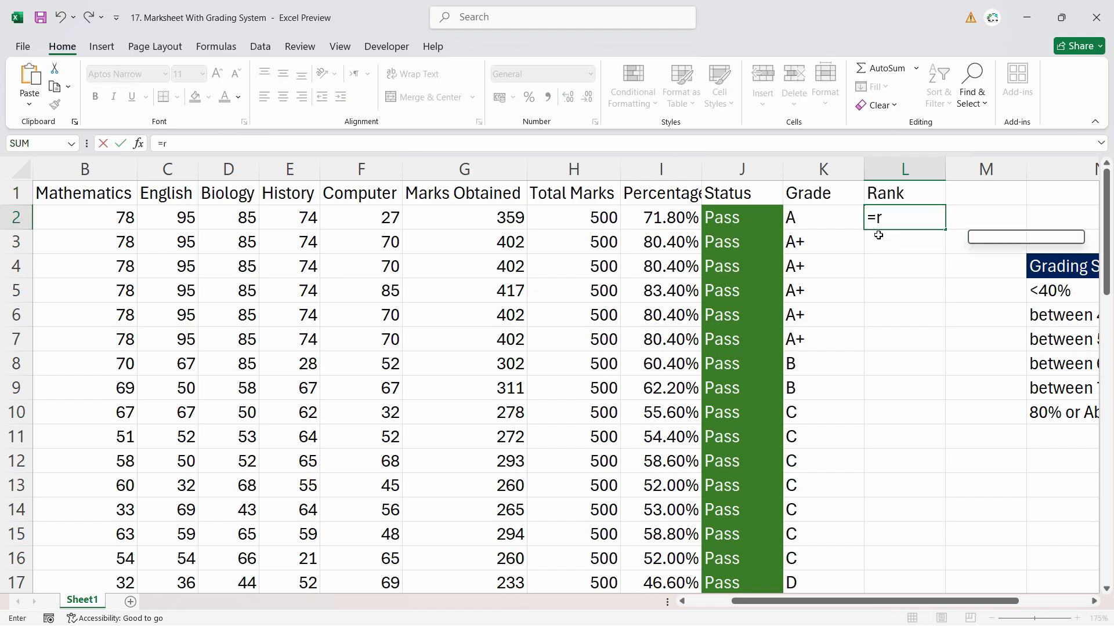
text(rank)
key(Down)
key(Down)
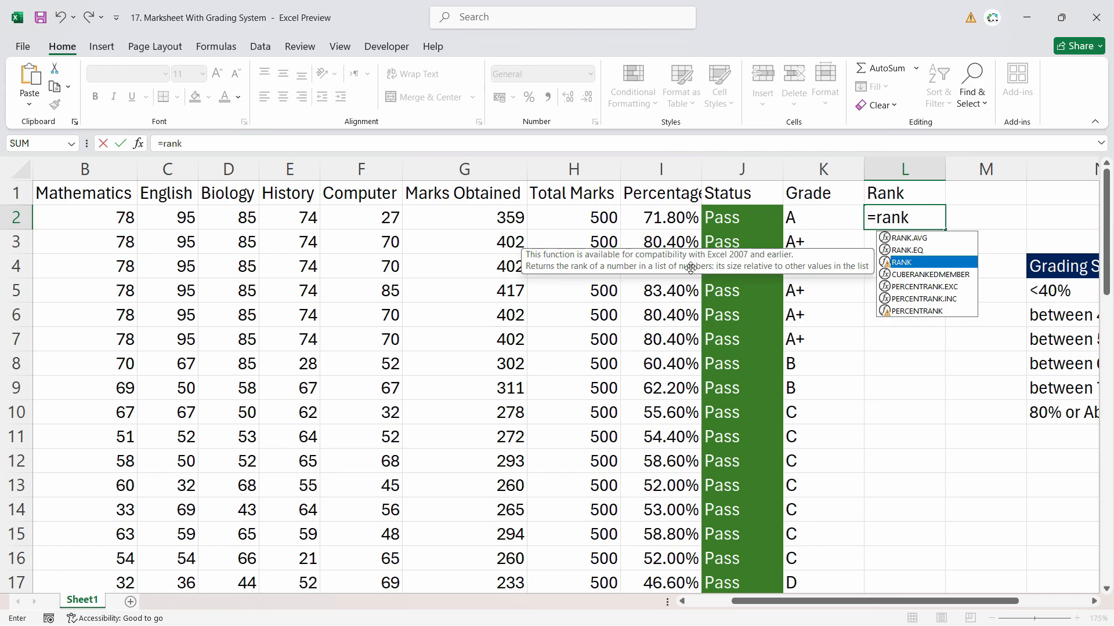
double_click(922, 266)
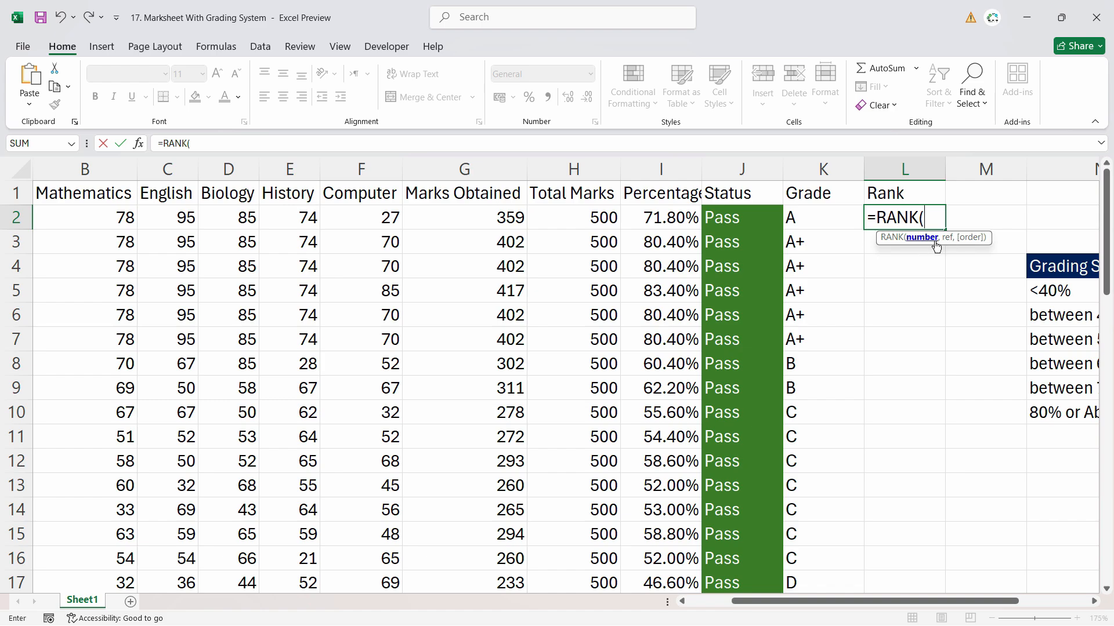
click(654, 221)
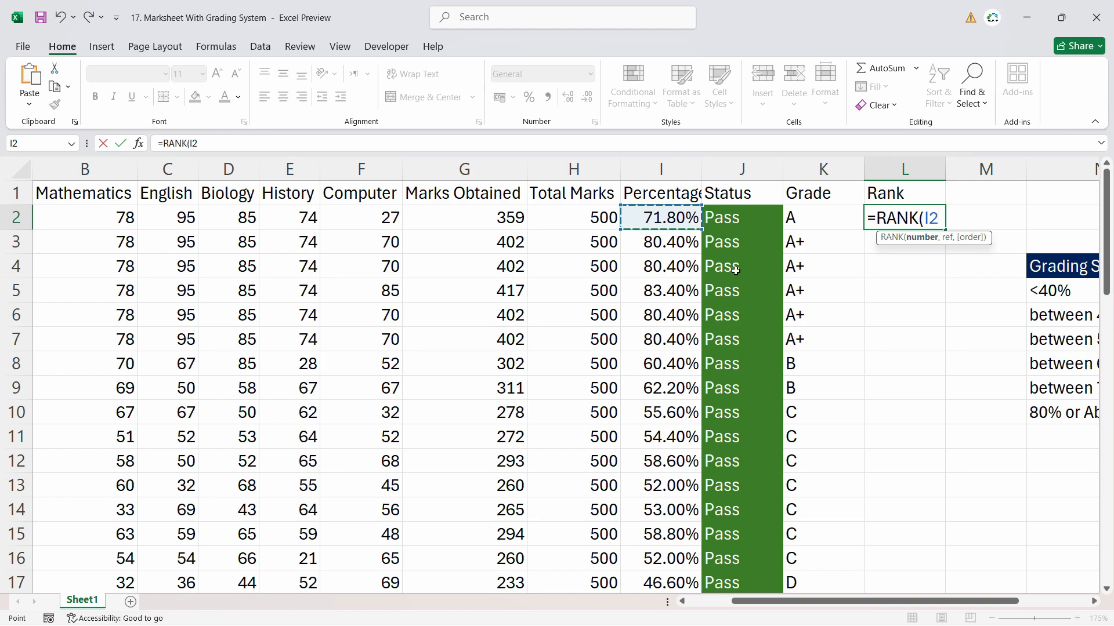
text(,)
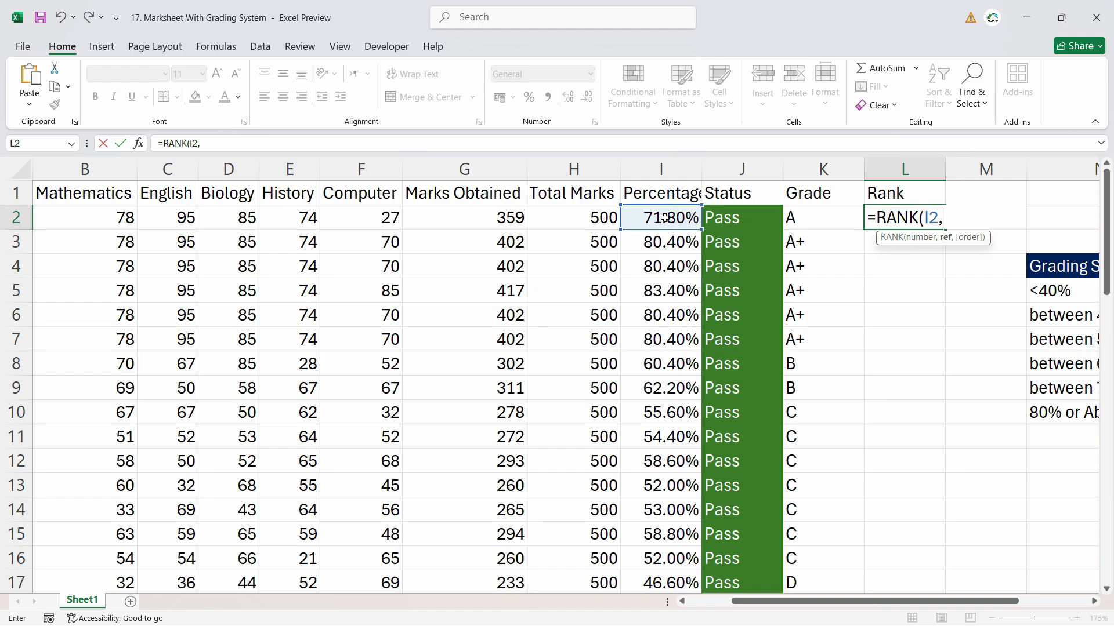
drag(664, 218, 636, 537)
scroll(644, 435, up, 12)
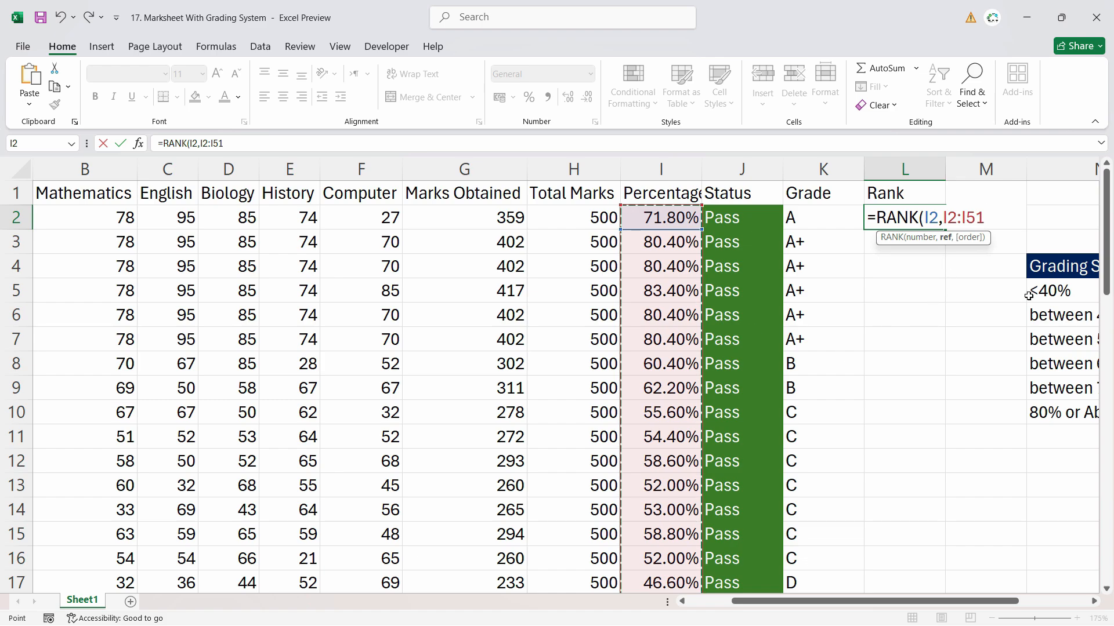
key(Return)
Fill the RANK formula from L2 down the Rank column to the last student row
click(927, 222)
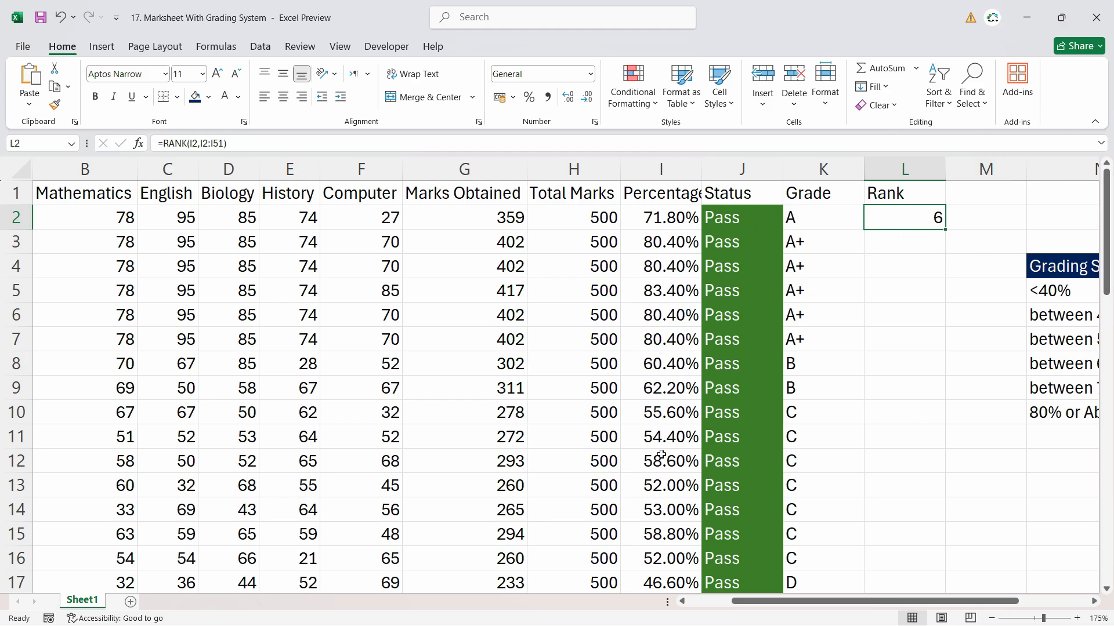
double_click(945, 232)
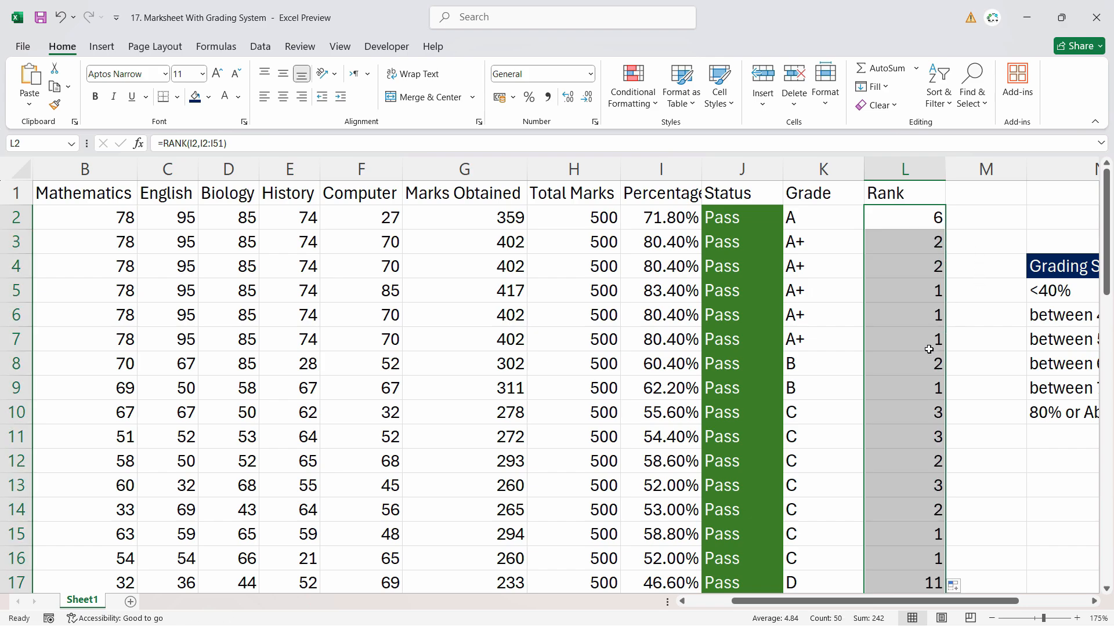
click(940, 386)
Compare the grades with the calculated ranks in rows 2 and 9
click(836, 218)
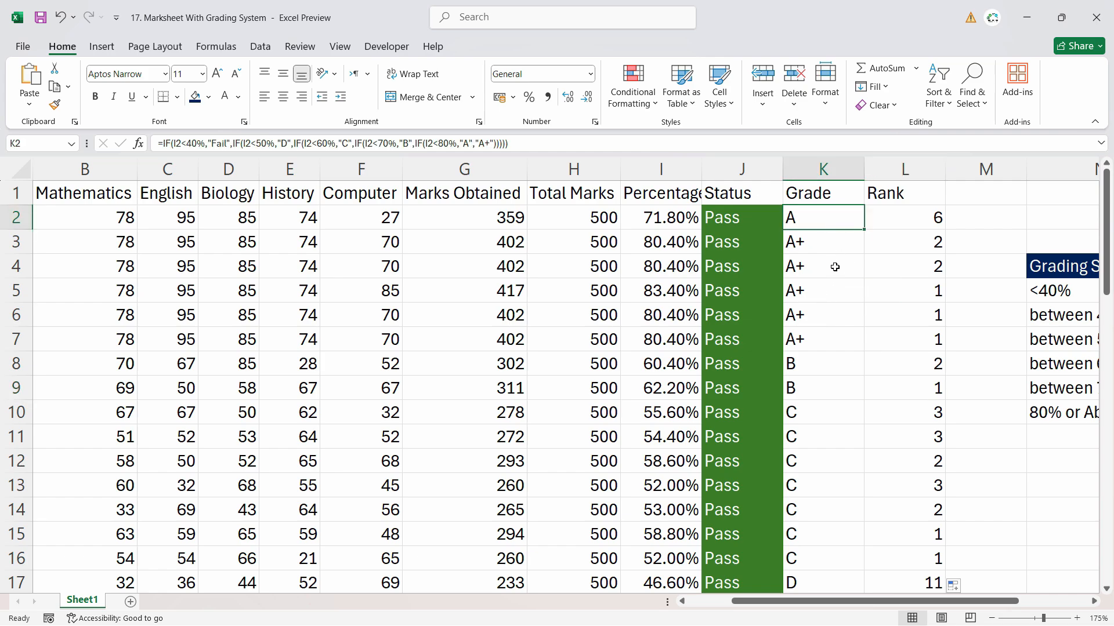
click(835, 244)
click(809, 222)
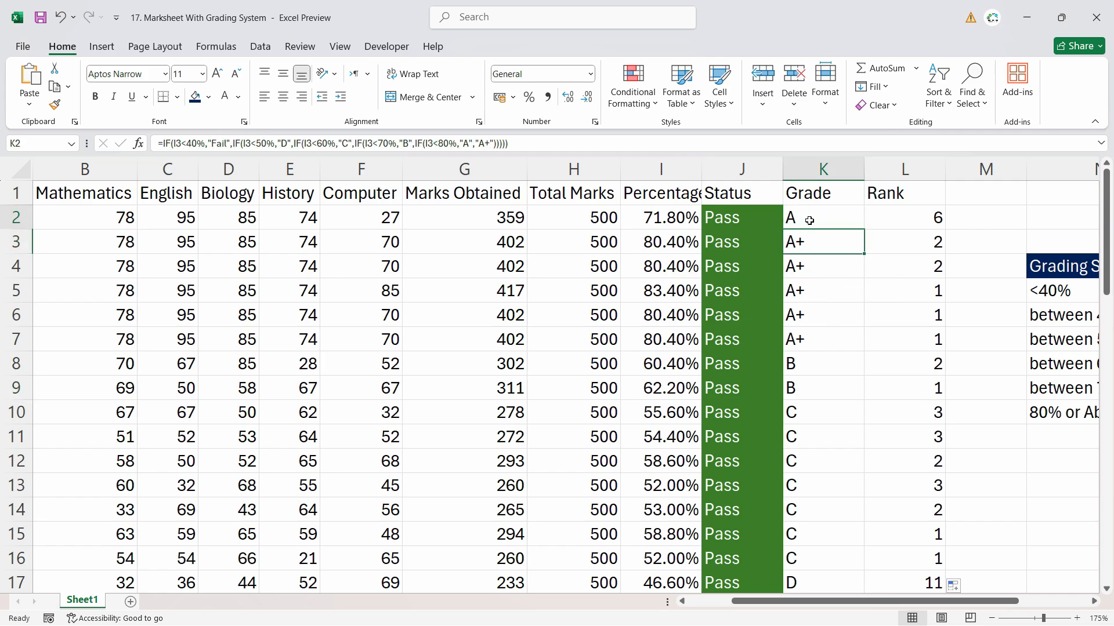
click(926, 220)
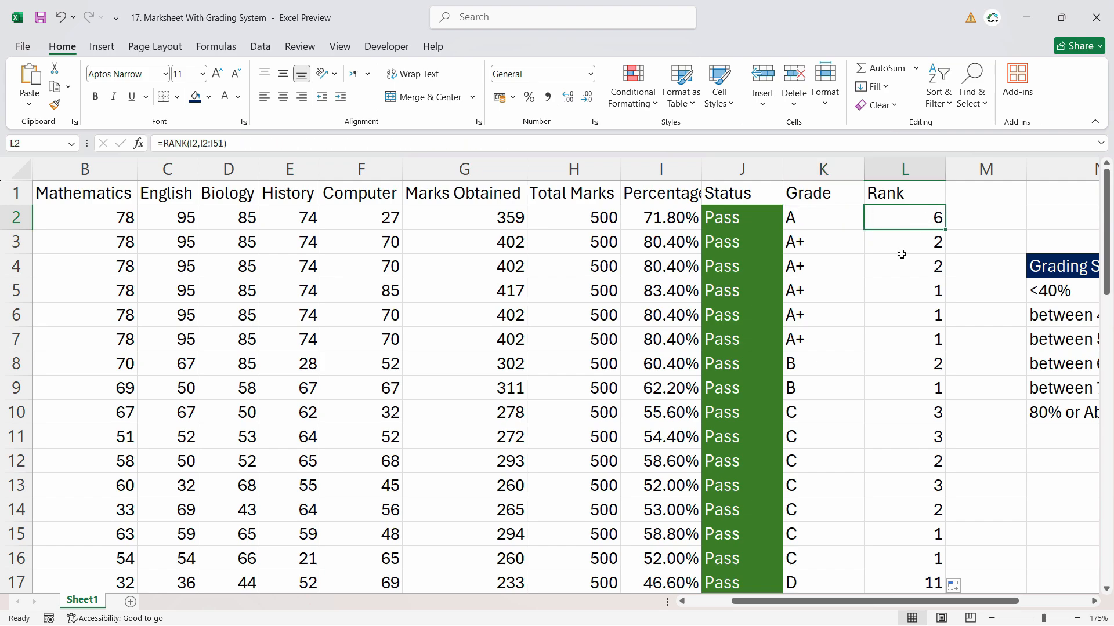
click(827, 387)
click(925, 394)
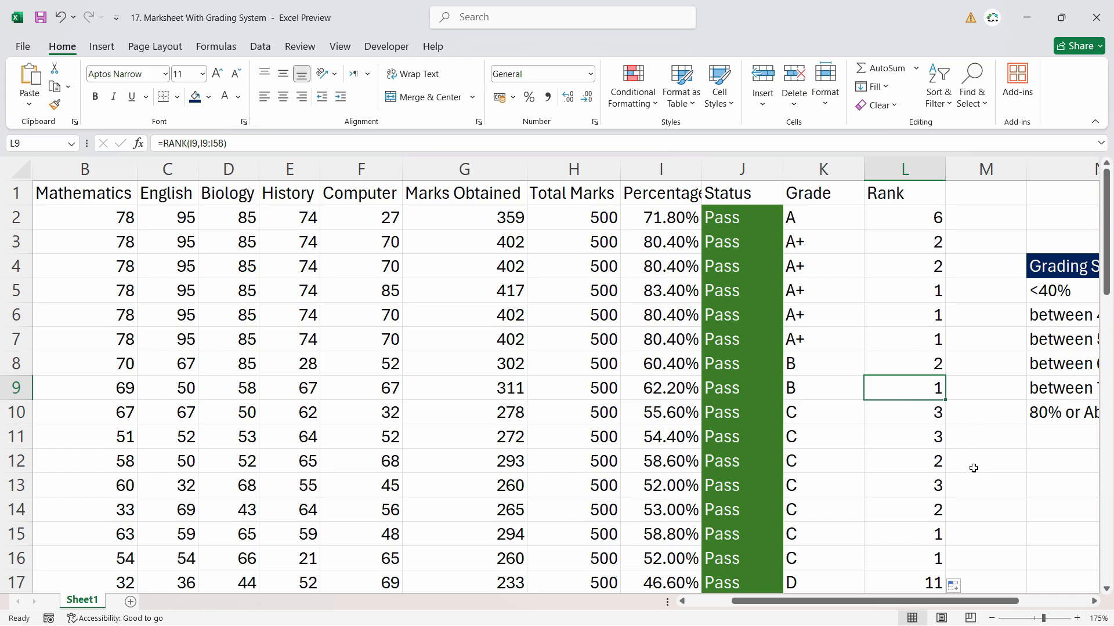
Open the RANK formula in L9 and examine how far its reference range extends relative to the student data
double_click(926, 389)
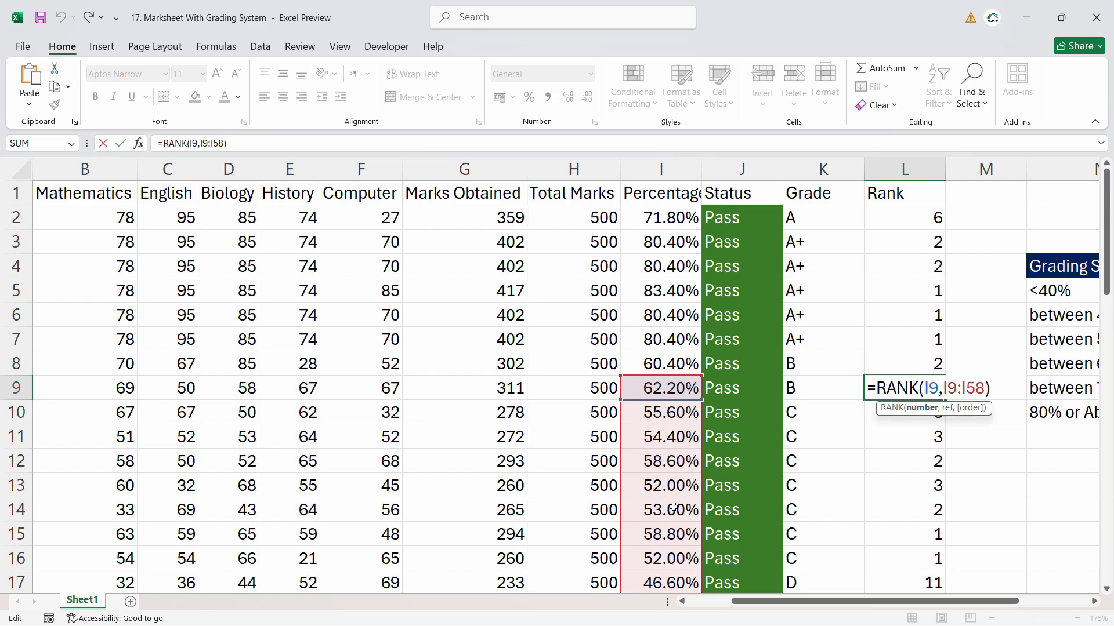
scroll(636, 385, down, 15)
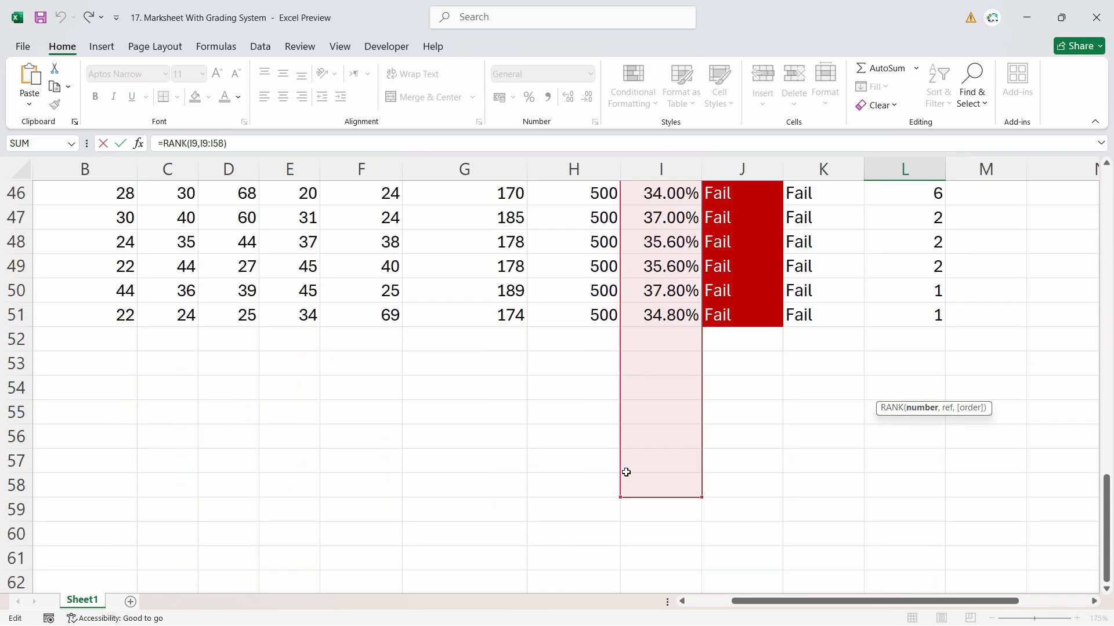
scroll(643, 496, up, 6)
scroll(641, 490, up, 6)
scroll(649, 485, down, 16)
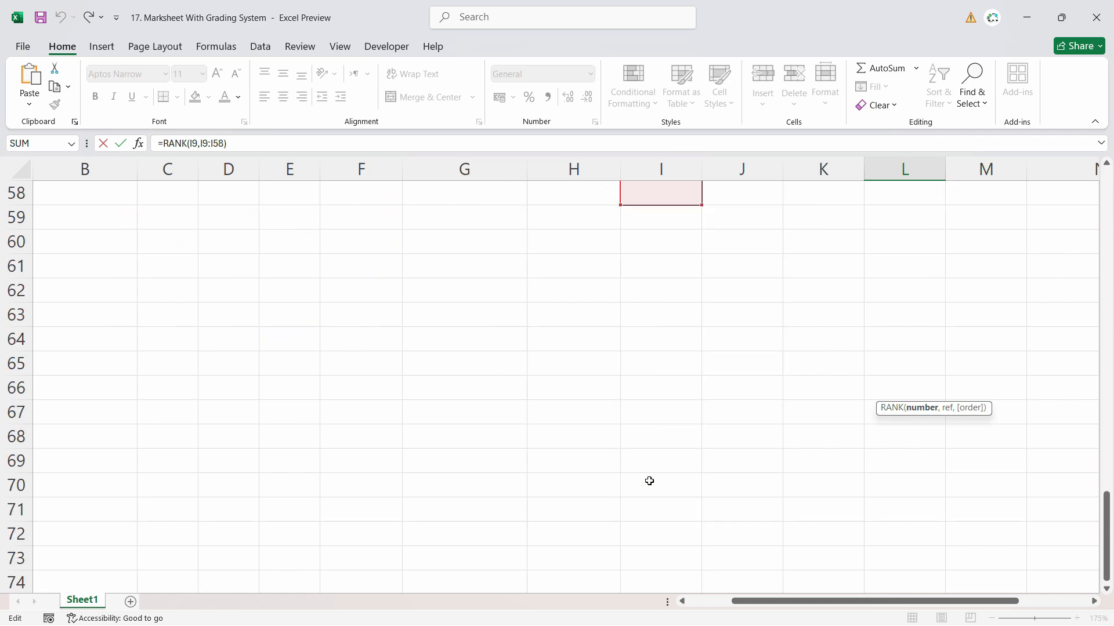
scroll(654, 415, up, 4)
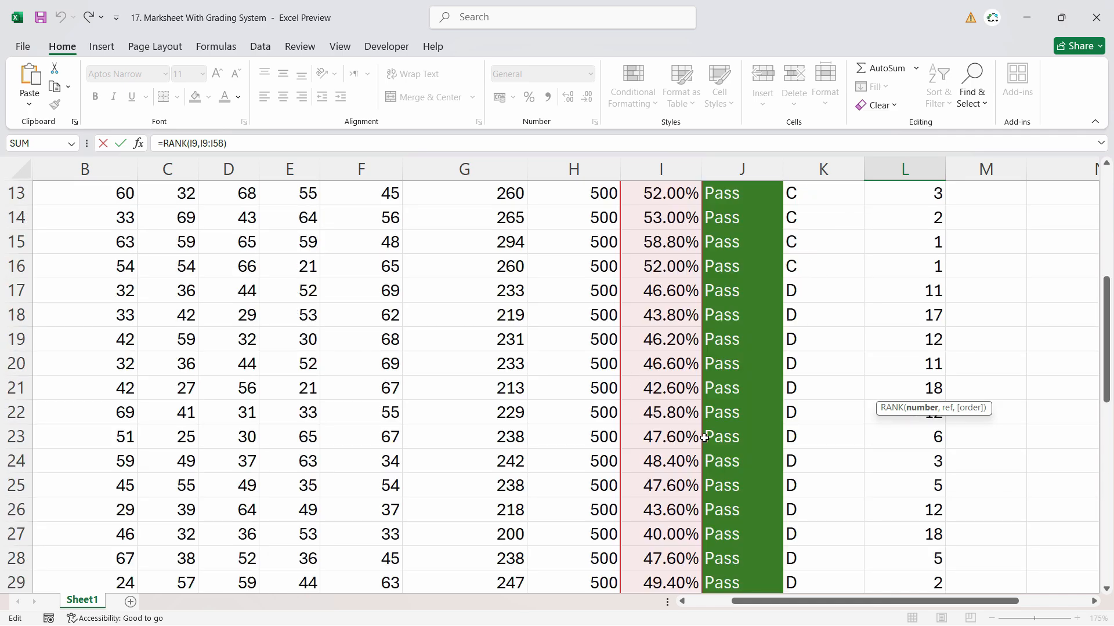
scroll(661, 432, up, 15)
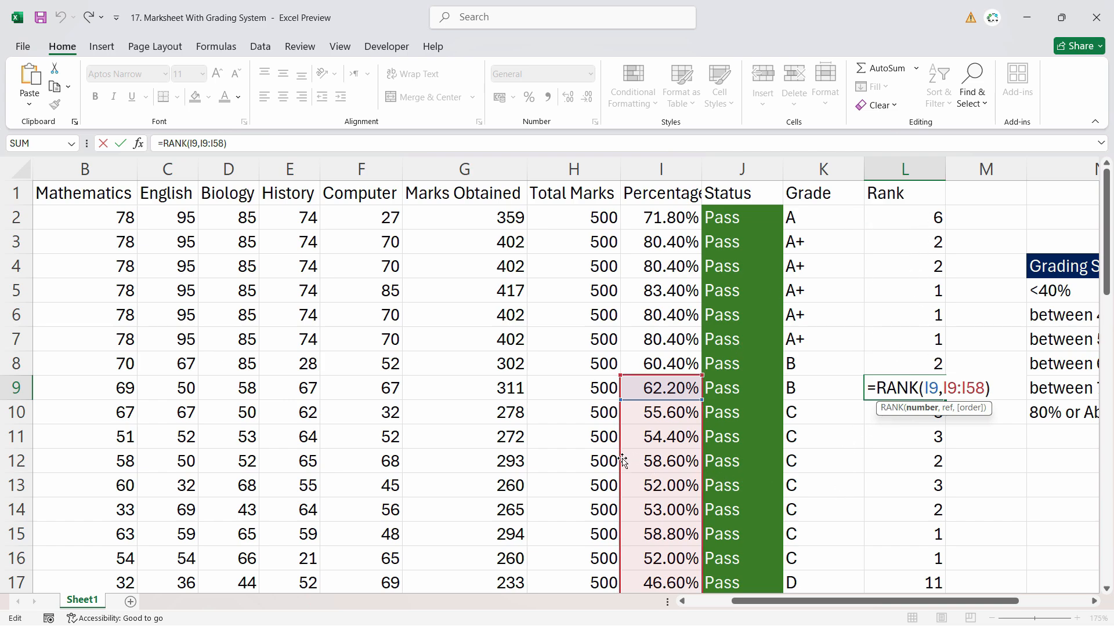
Try shifting the reference range of L9's RANK formula to I2:I51 and I10:I59, and cancel the edit
drag(616, 463, 644, 289)
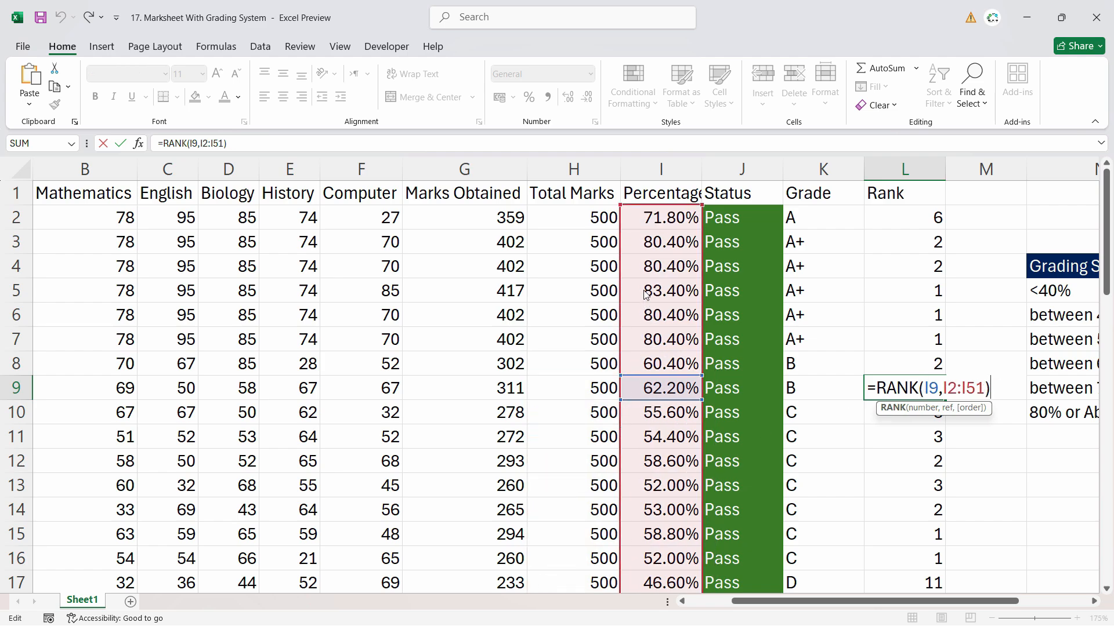
scroll(682, 384, down, 15)
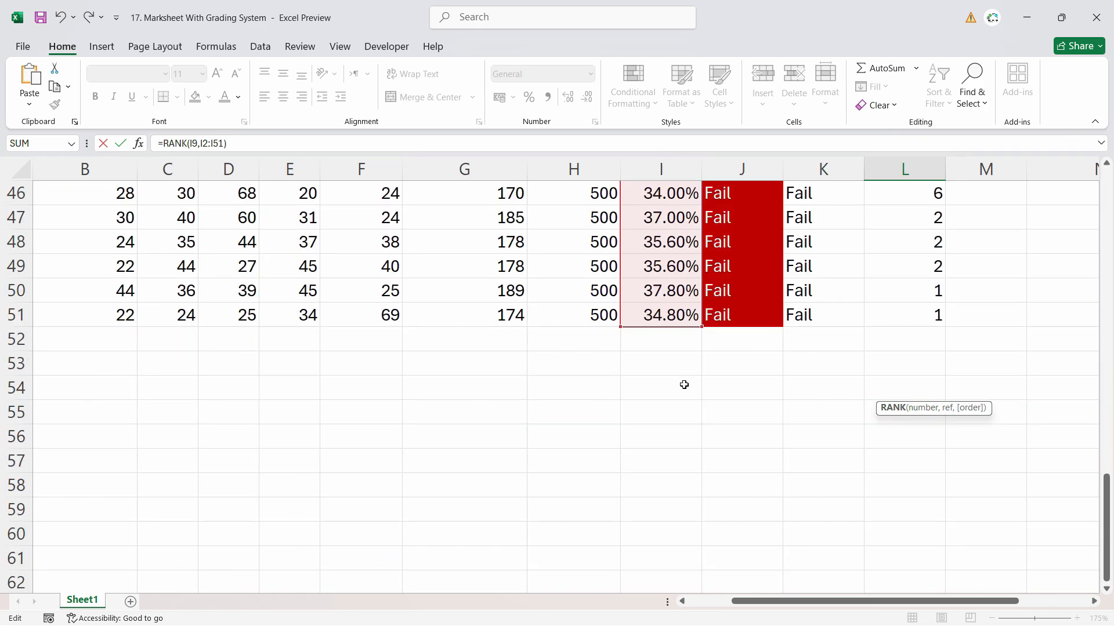
scroll(711, 408, up, 9)
scroll(711, 408, up, 6)
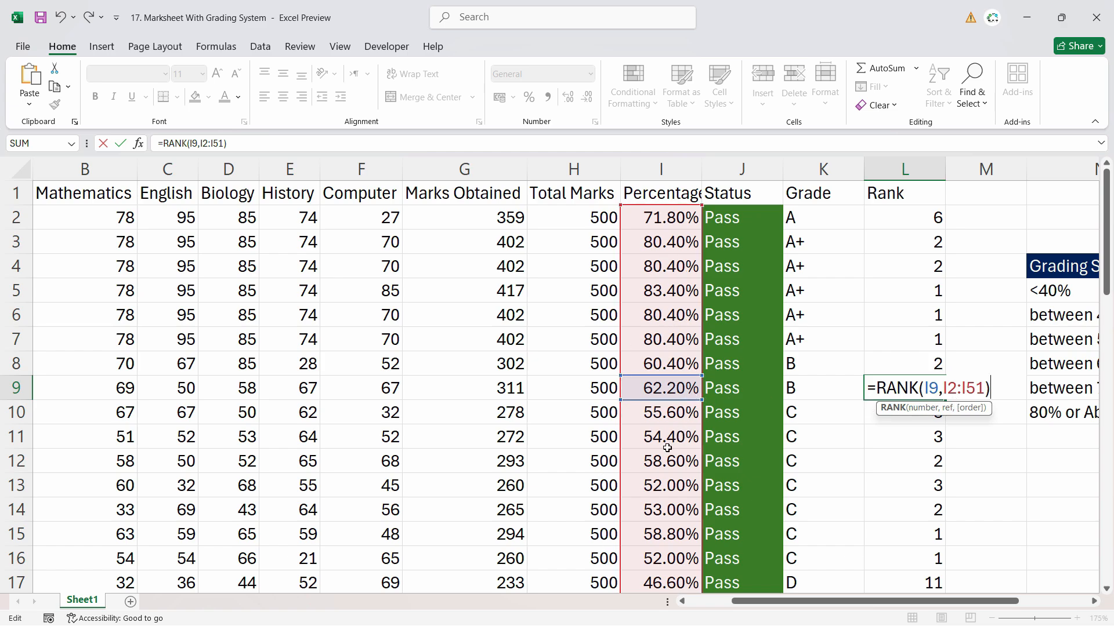
drag(621, 267, 624, 462)
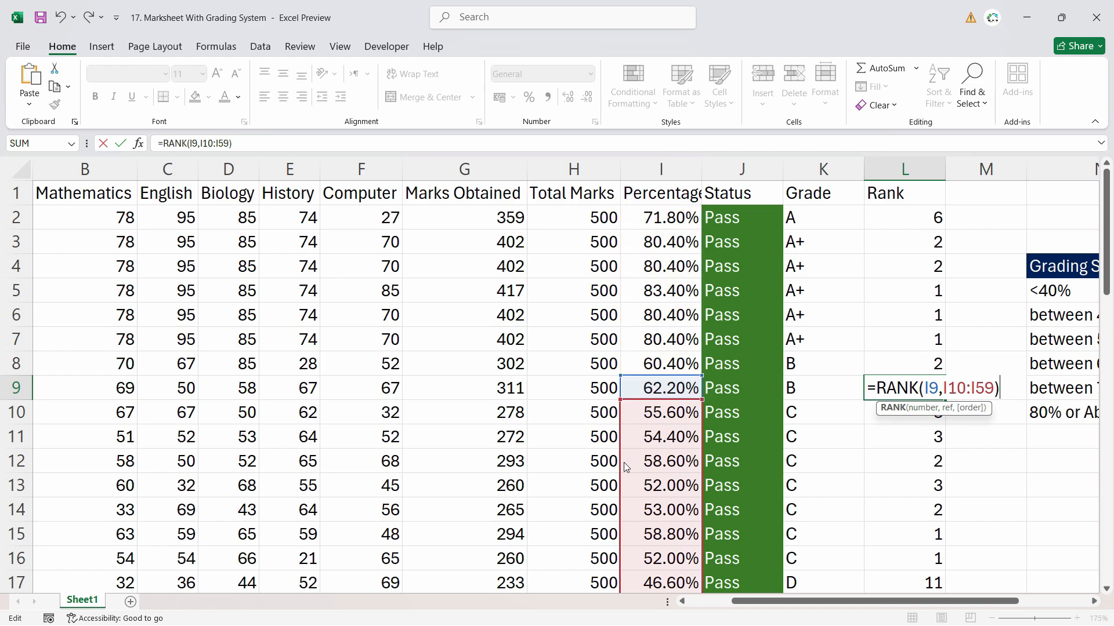
key(Escape)
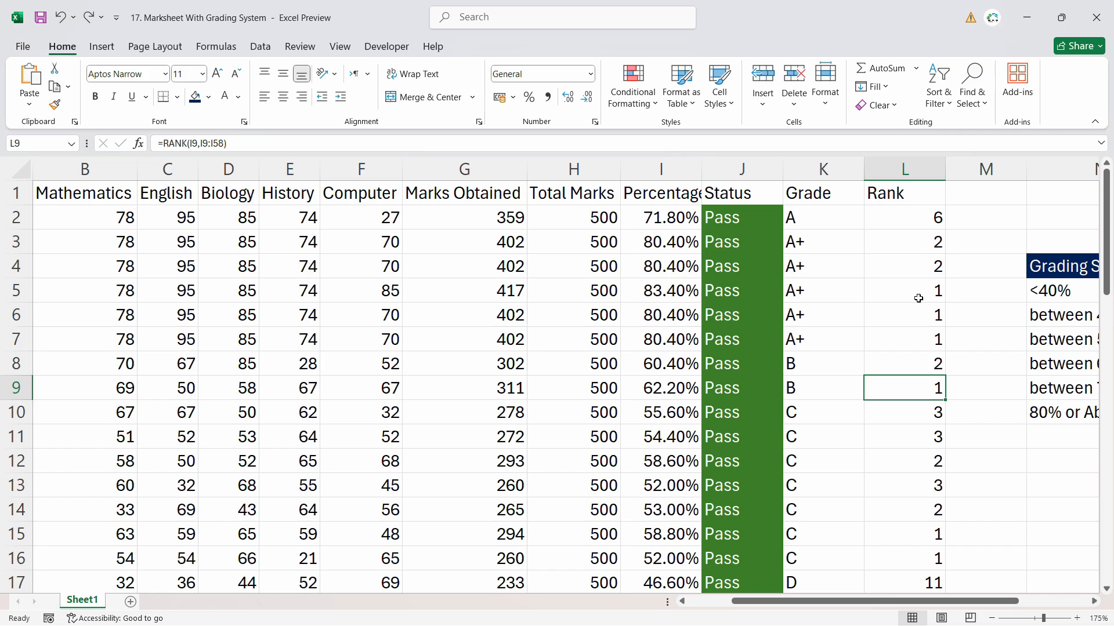
Make the reference range in L2's RANK formula absolute, so it reads =RANK(I2,$I$2:$I$51)
double_click(923, 223)
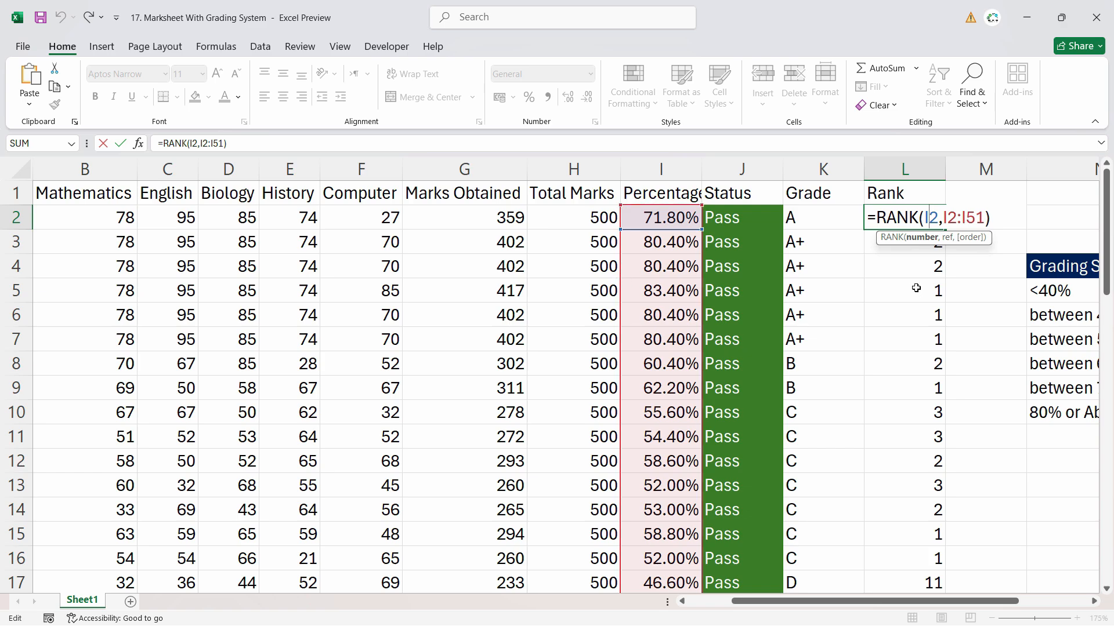
drag(983, 219, 941, 218)
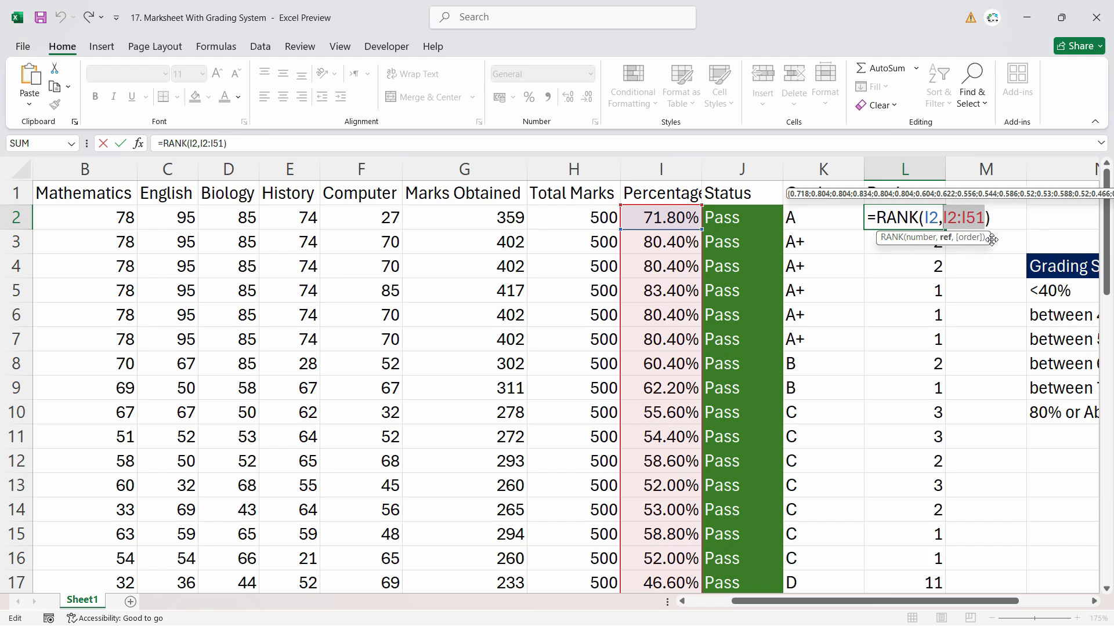
key(F4)
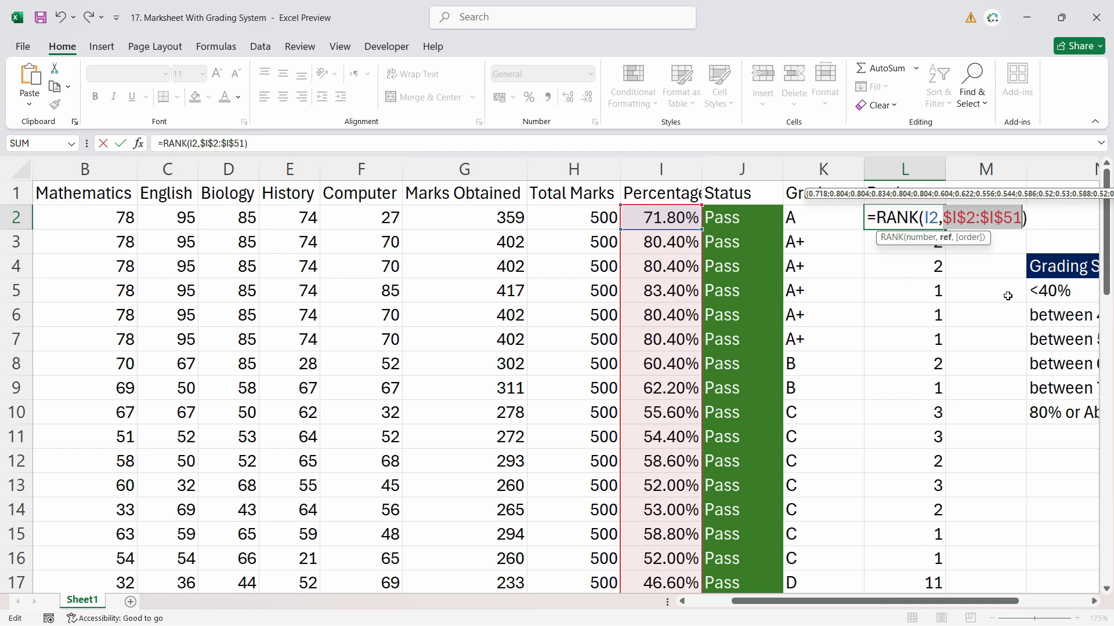
click(940, 225)
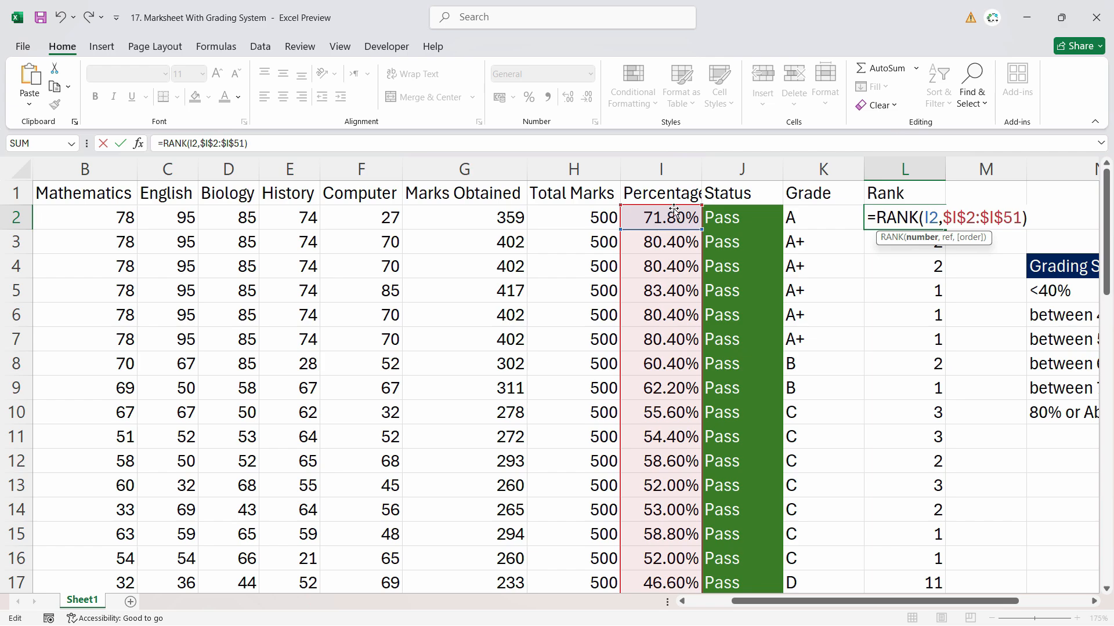
key(Return)
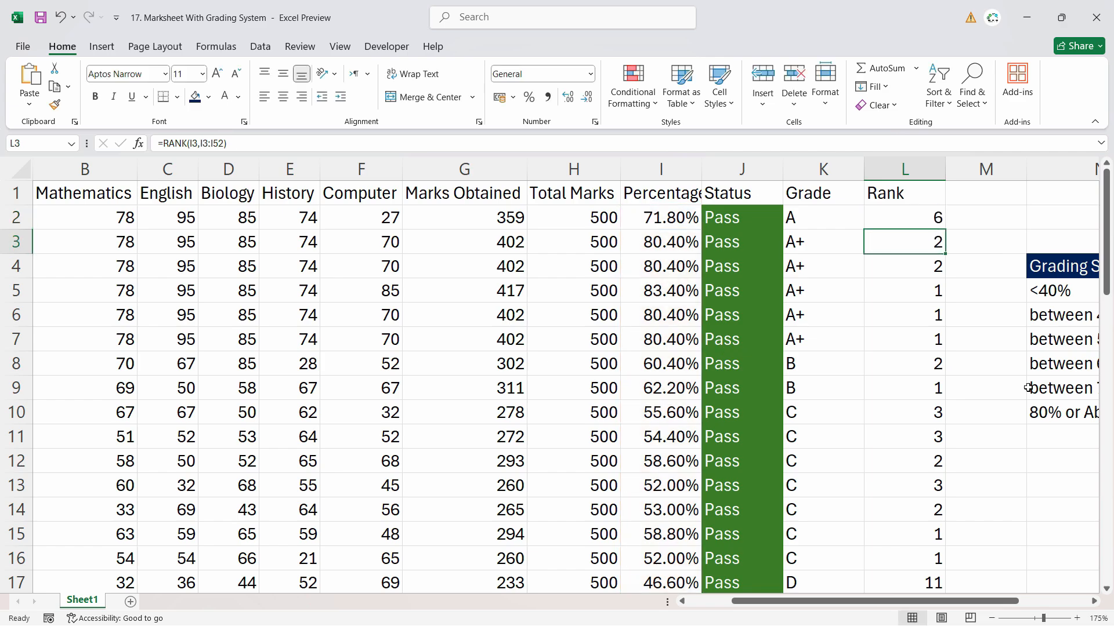
Compare the reference ranges of the RANK formulas in L10 and L2, leaving both formulas unedited
click(929, 202)
click(933, 221)
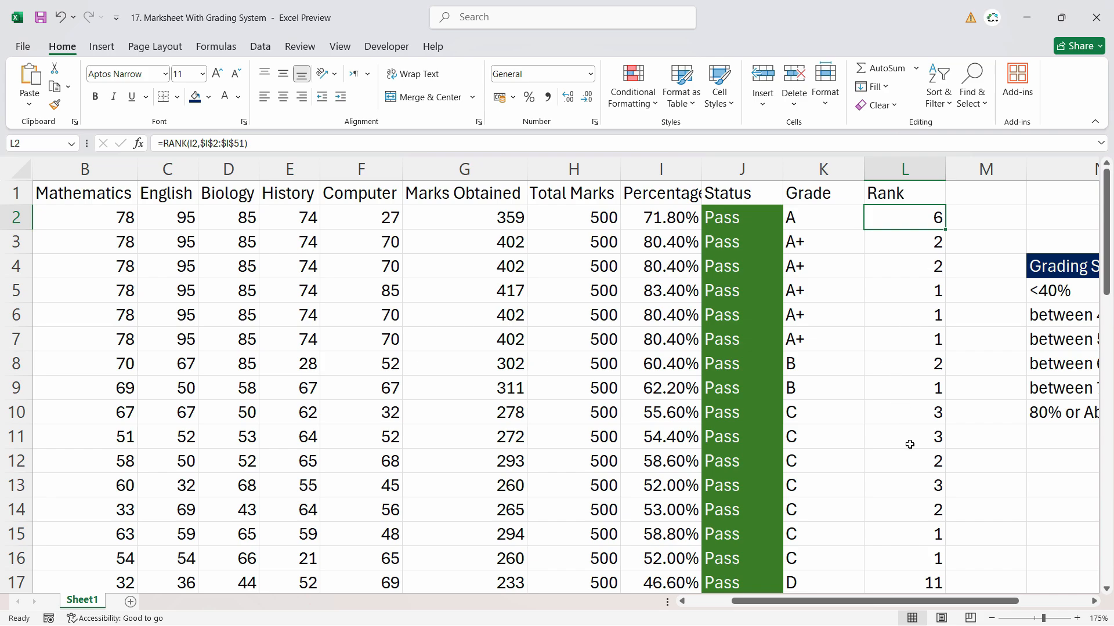
double_click(916, 417)
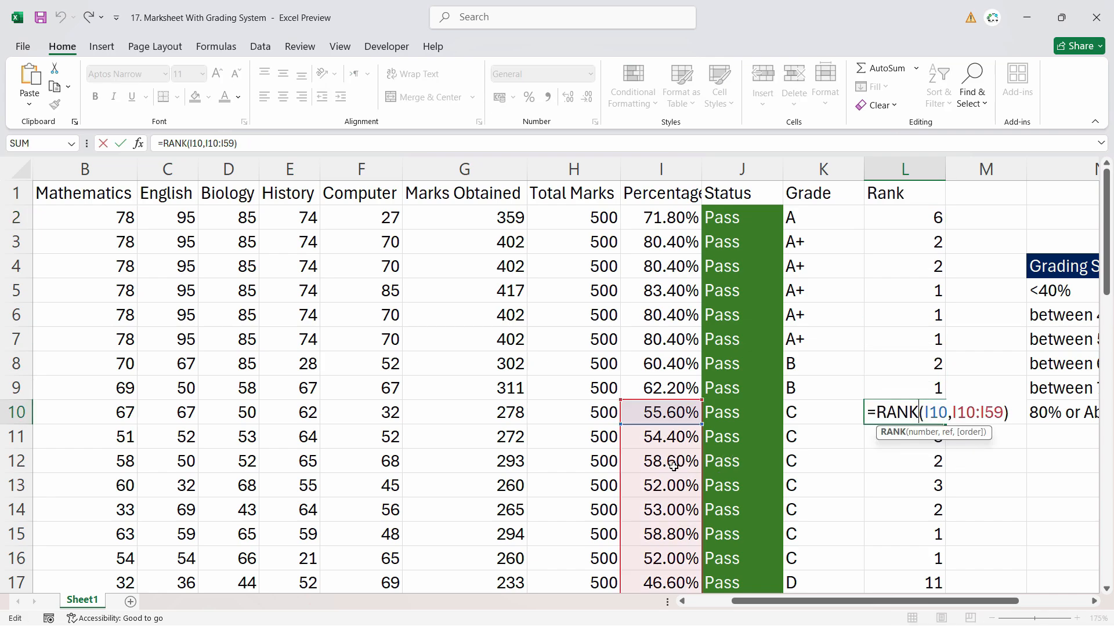
key(Escape)
click(919, 217)
double_click(920, 217)
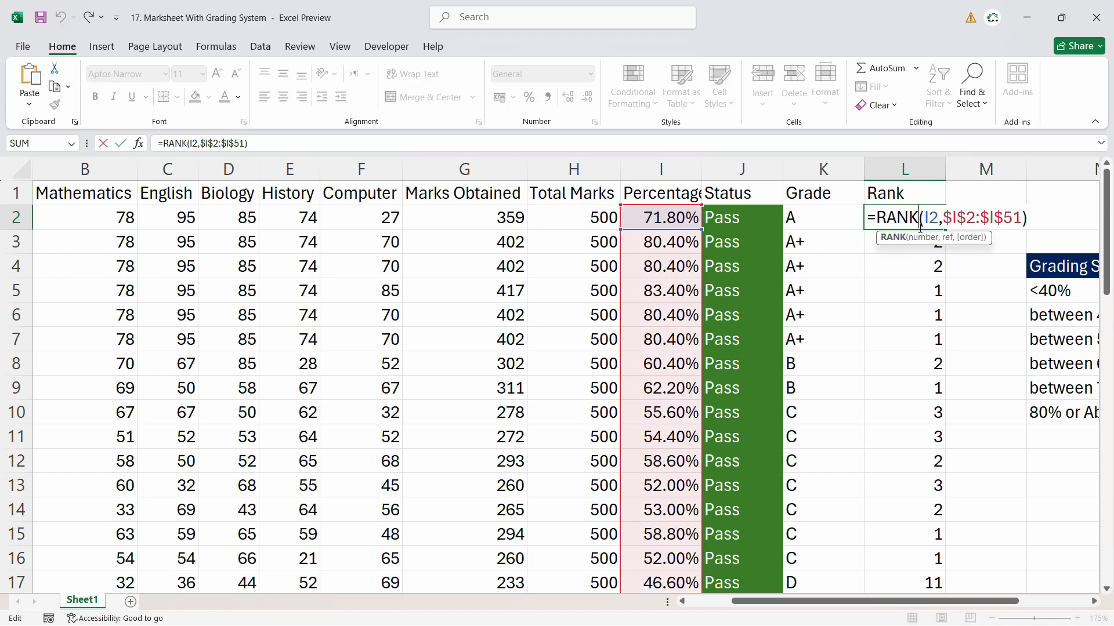
key(Escape)
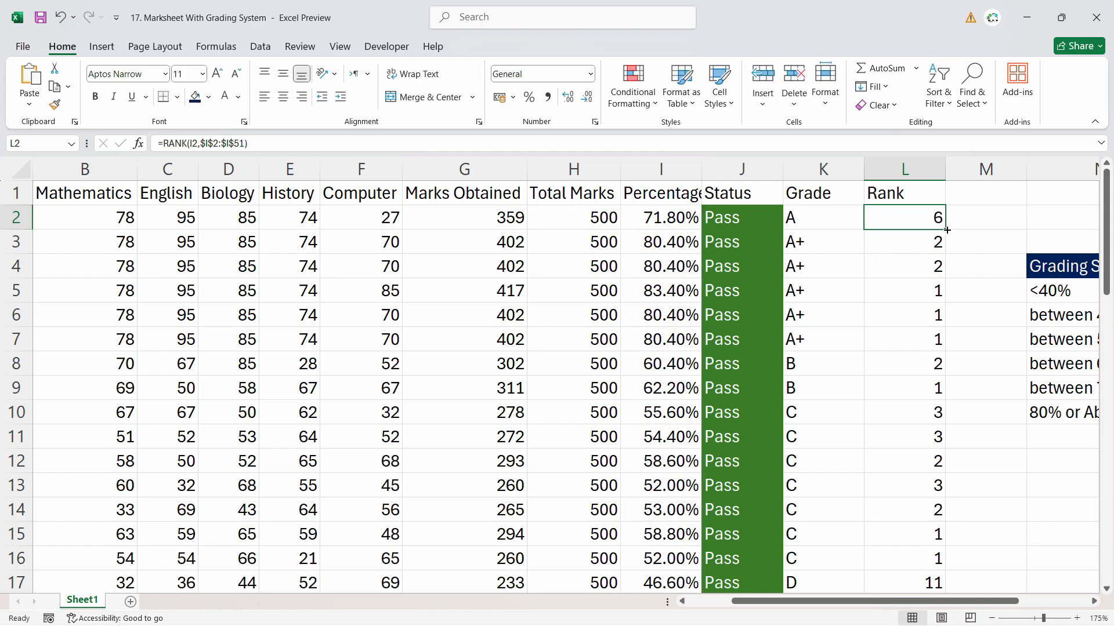
Fill the absolute-range RANK formula from L2 down the Rank column through the last student row
double_click(946, 231)
click(920, 314)
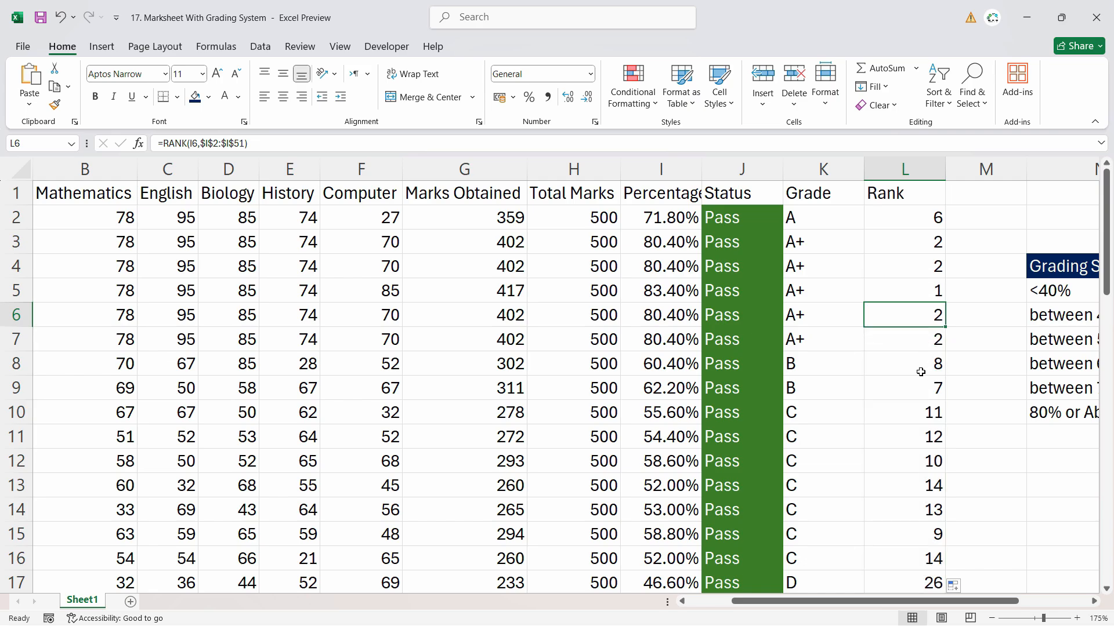
Review the ranks down the Rank column, checking how students with equal percentages in rows 3 to 7 are ranked
scroll(922, 375, down, 7)
scroll(923, 375, down, 7)
scroll(921, 386, up, 14)
click(927, 263)
click(918, 314)
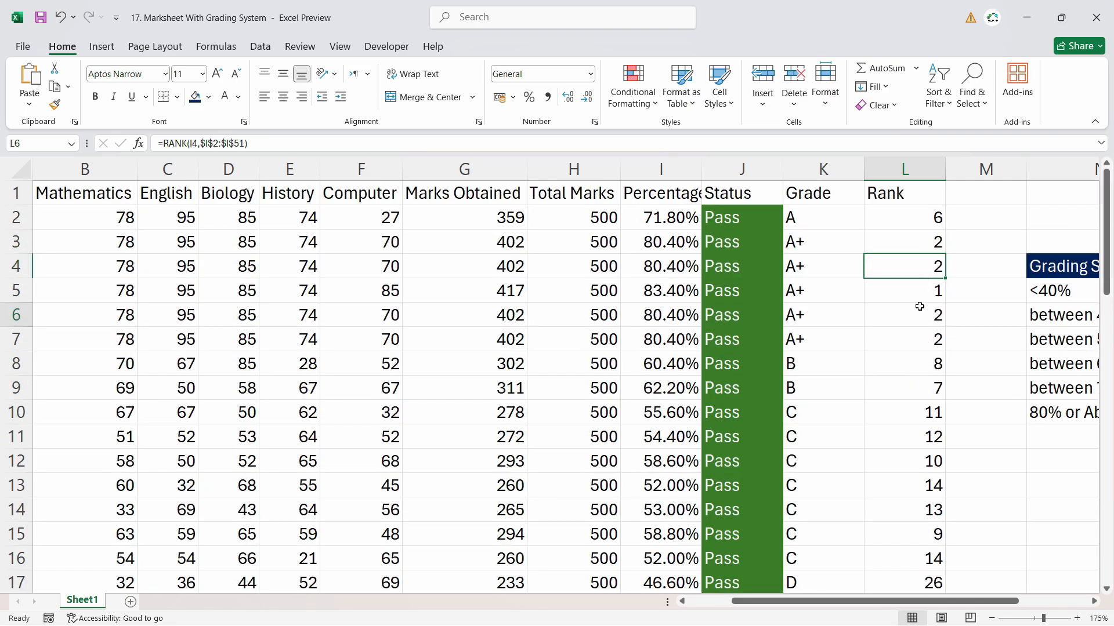
click(910, 343)
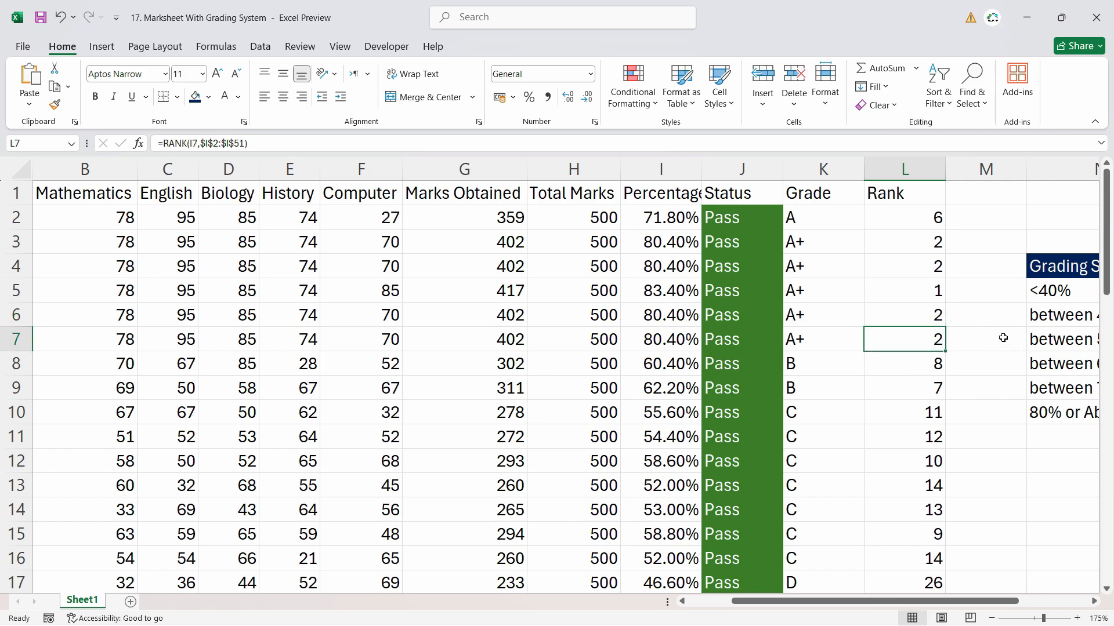
drag(928, 313, 927, 334)
click(922, 290)
click(922, 221)
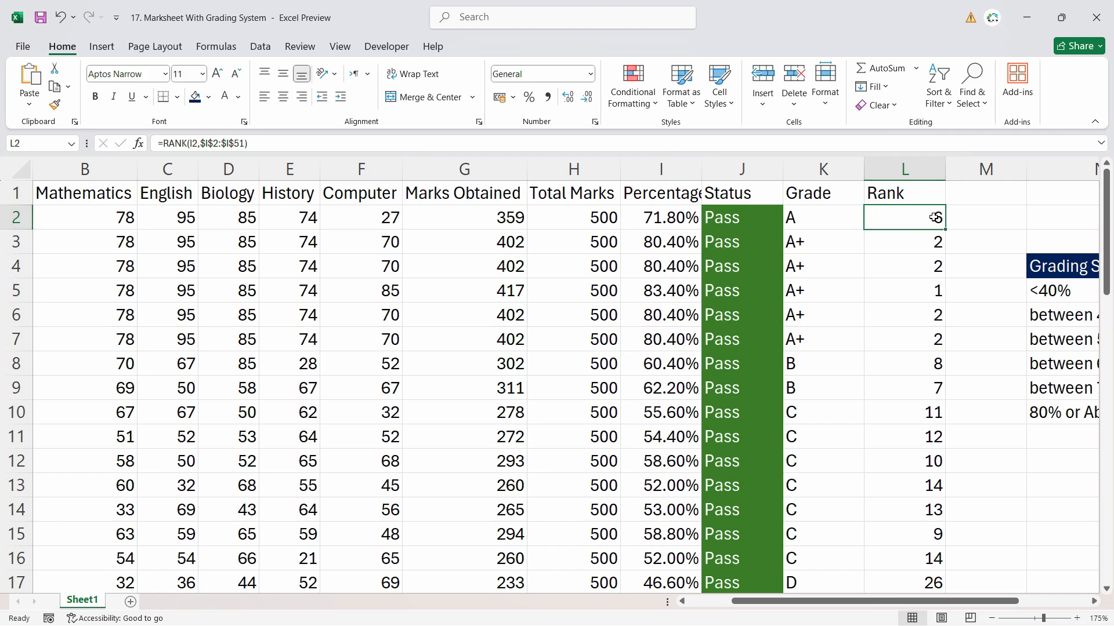
double_click(935, 217)
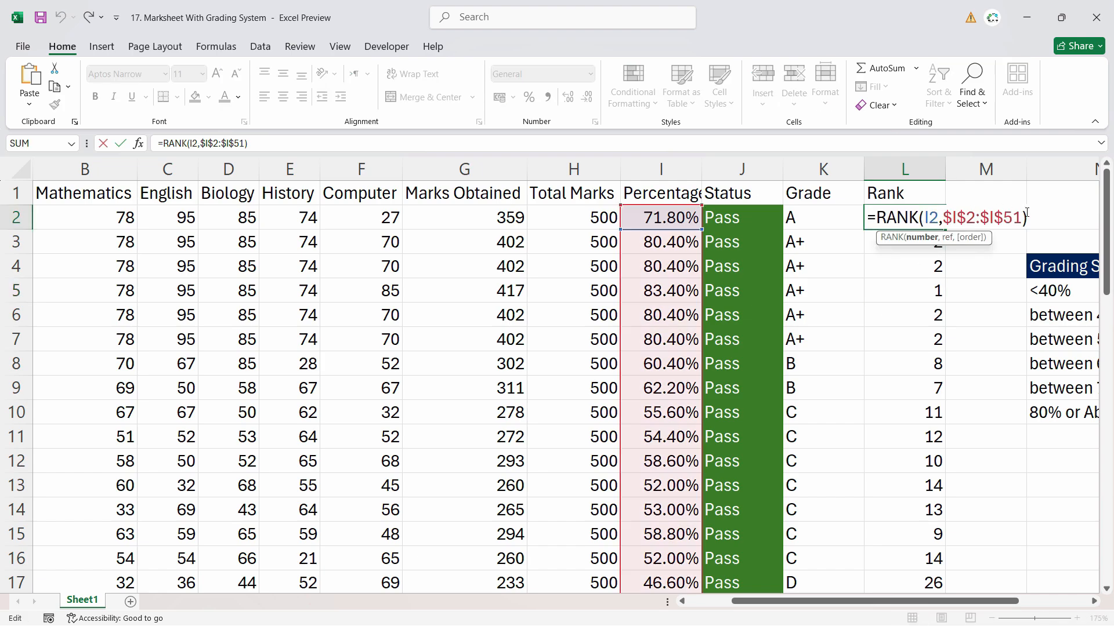
drag(1021, 218, 943, 218)
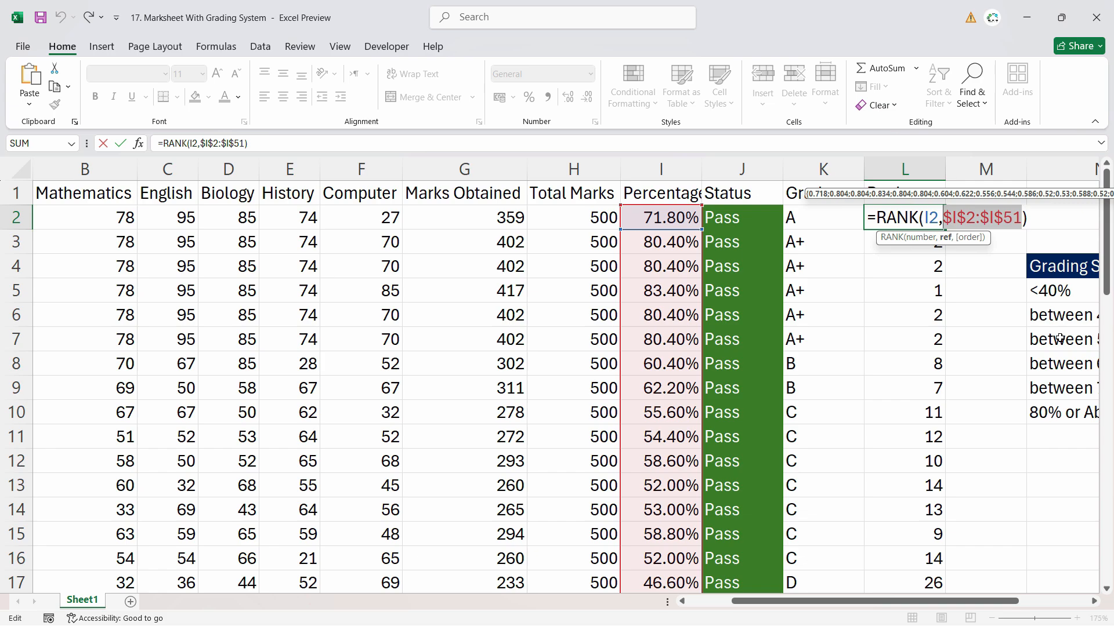
key(BackSpace)
key(Escape)
Replace the reference range in L2's RANK formula with the whole Percentage column, so it reads =RANK(I2,I:I)
double_click(934, 217)
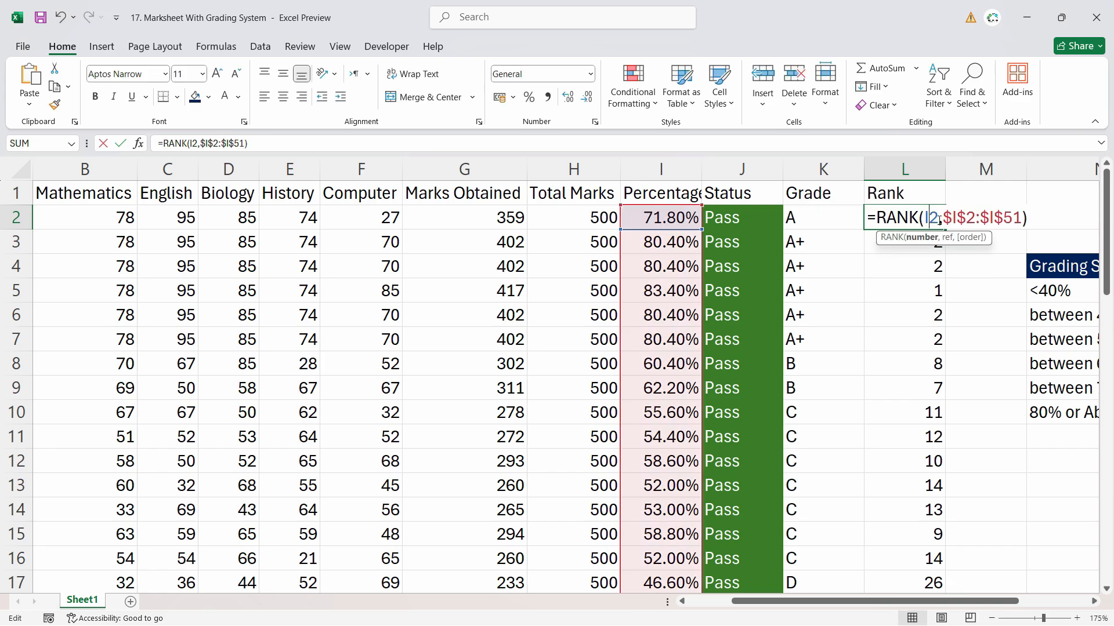
drag(1018, 220, 959, 221)
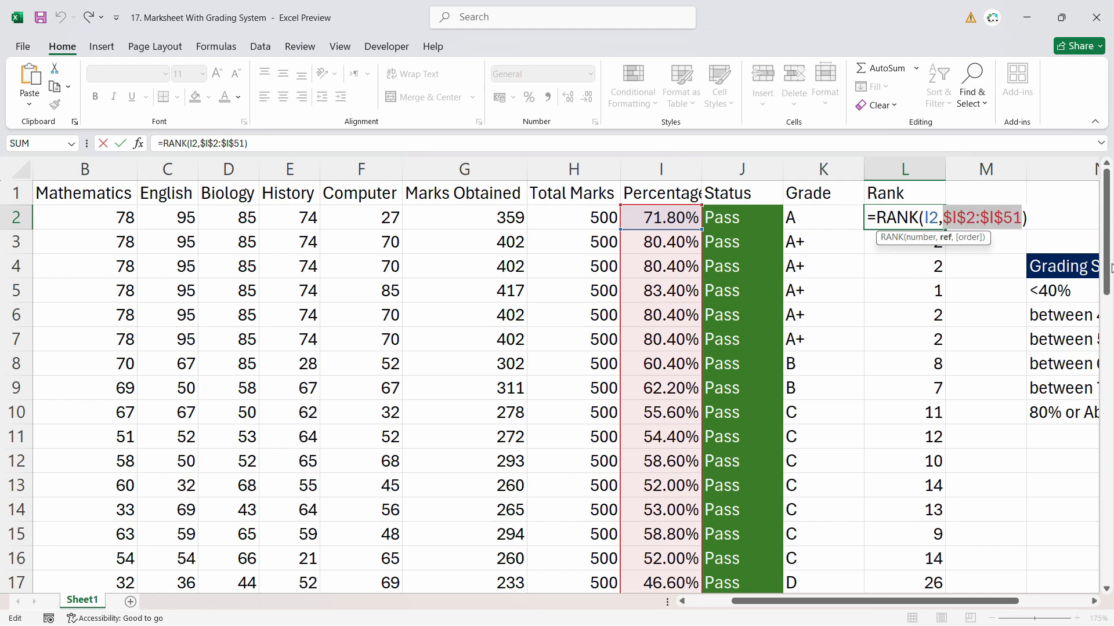
key(BackSpace)
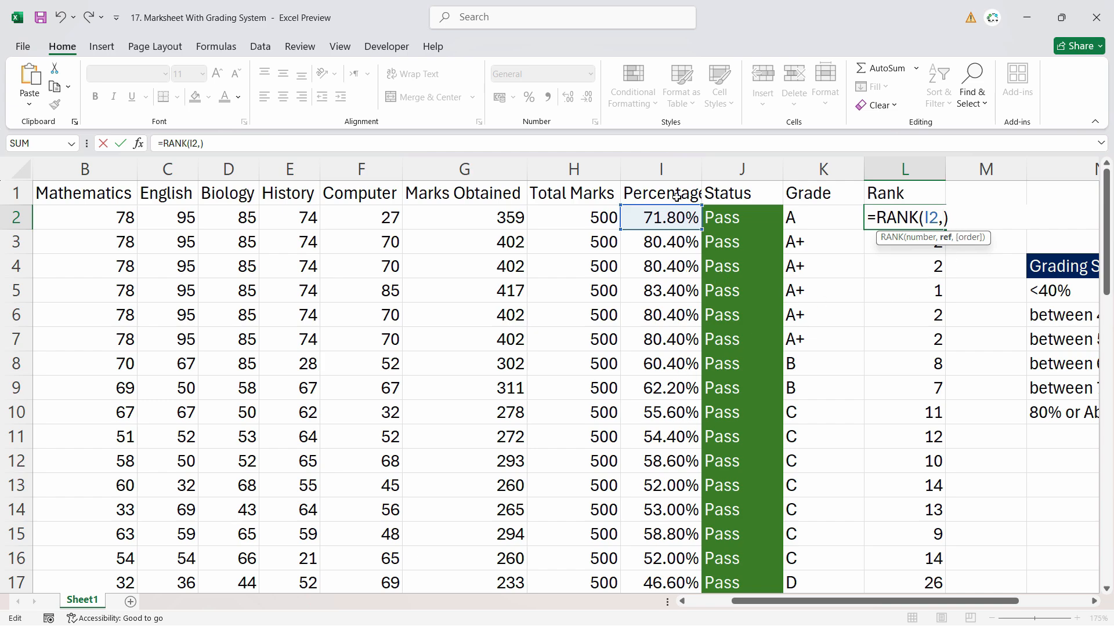
click(672, 169)
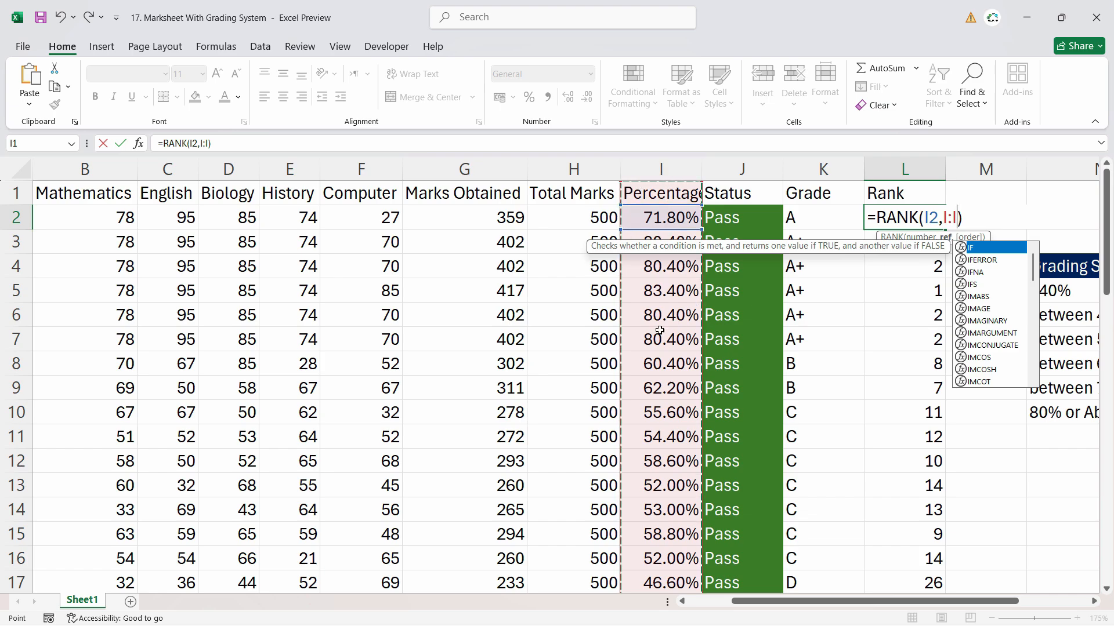
mouse_move(625, 284)
mouse_down()
mouse_move(604, 290)
mouse_move(640, 298)
mouse_up()
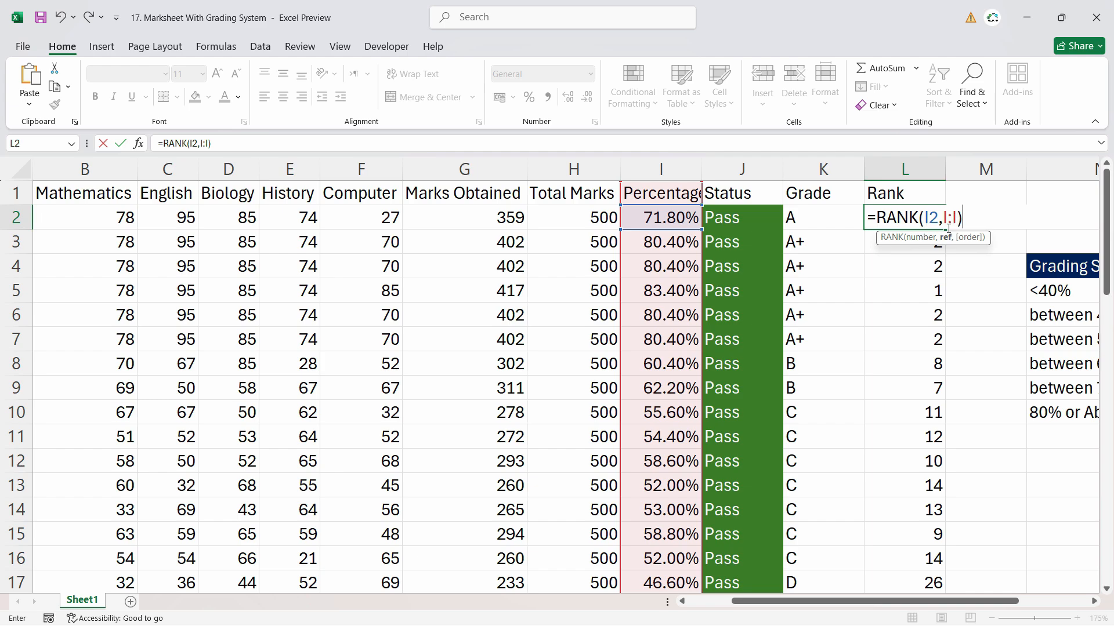
key(Return)
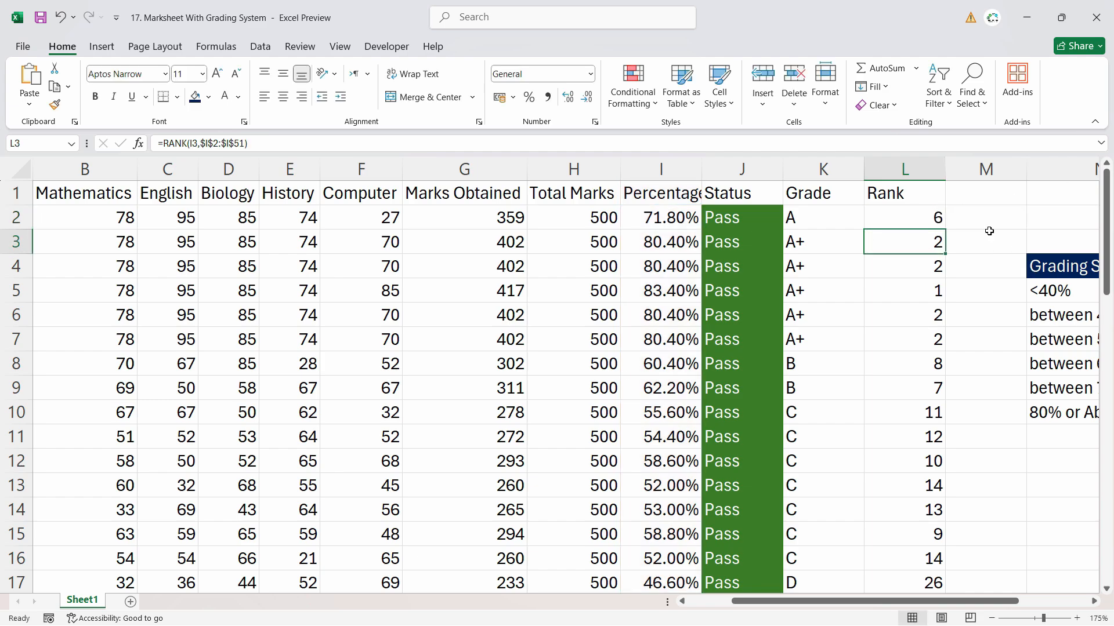
Fill the whole-column RANK formula from L2 down the Rank column
key(Up)
click(947, 231)
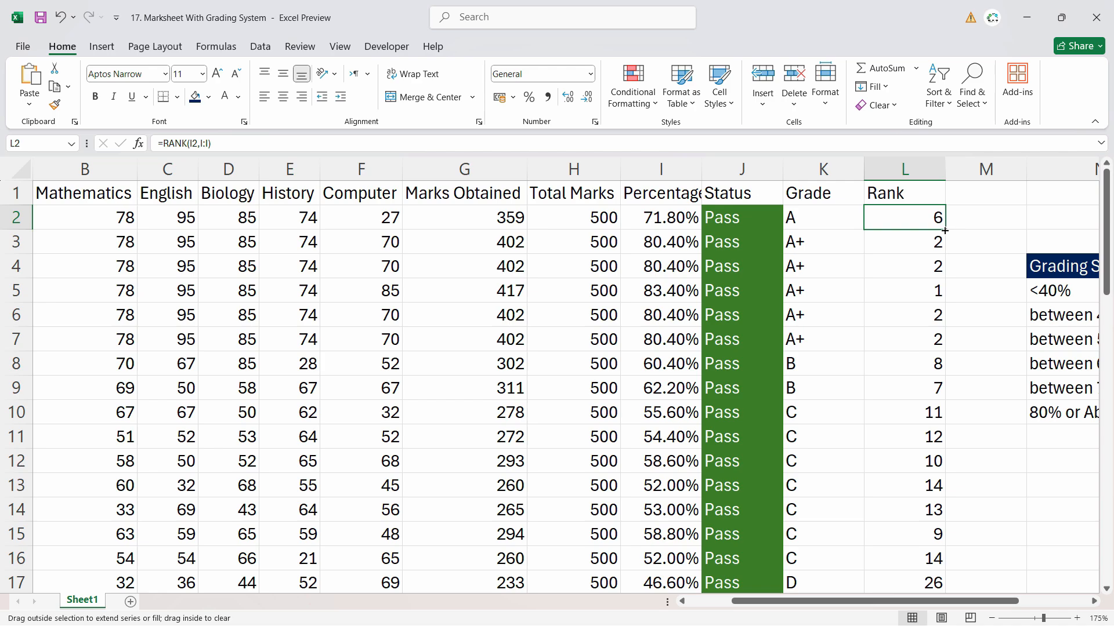
double_click(944, 231)
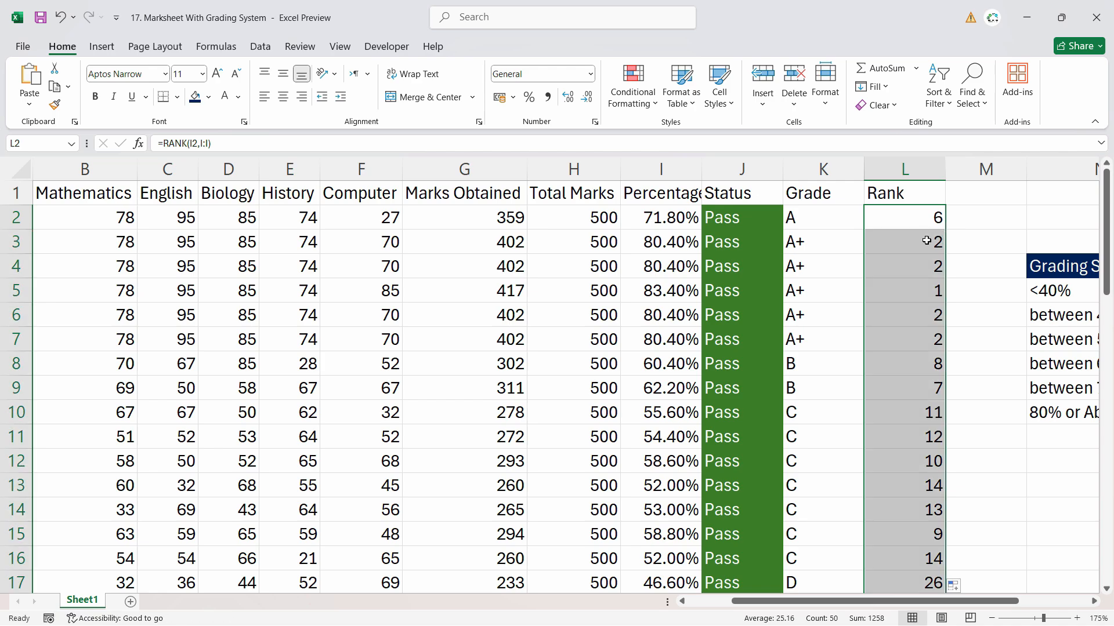
Examine the RANK formulas in L5, L2 and L3 to compare their whole-column references, leaving them unedited
click(933, 289)
double_click(931, 296)
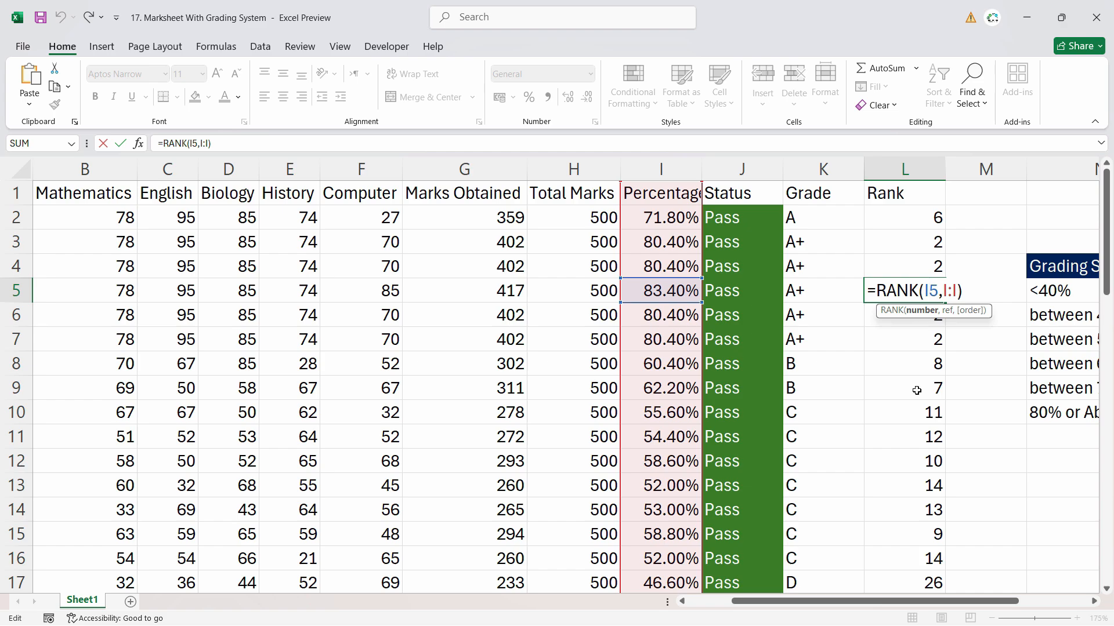
key(Escape)
key(Up)
key(Up)
click(916, 218)
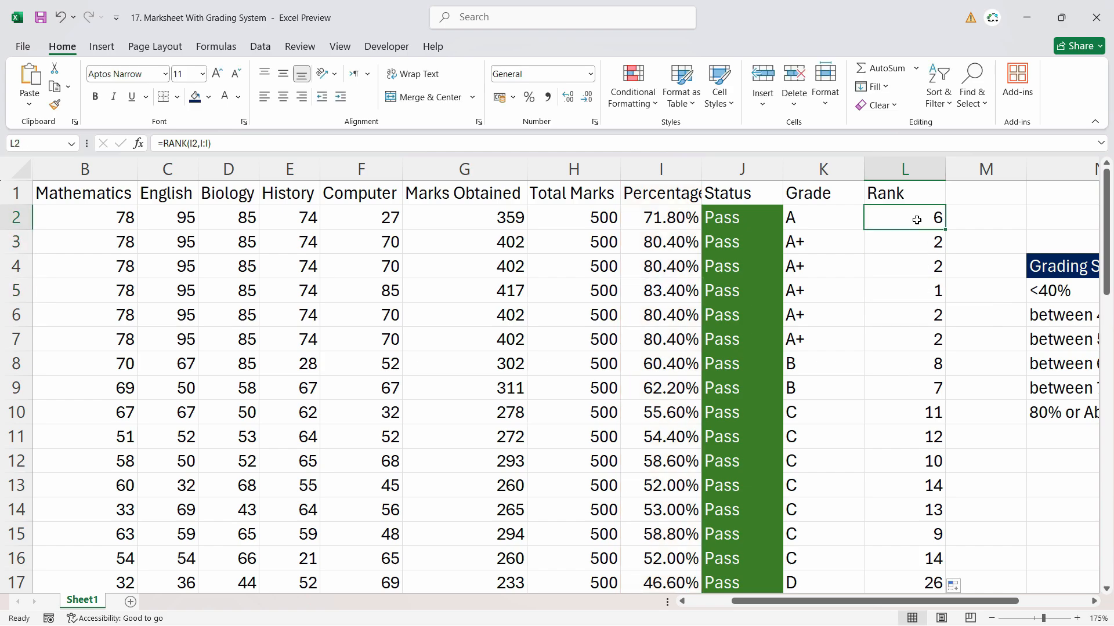
click(912, 245)
click(914, 222)
click(914, 245)
click(914, 220)
click(903, 239)
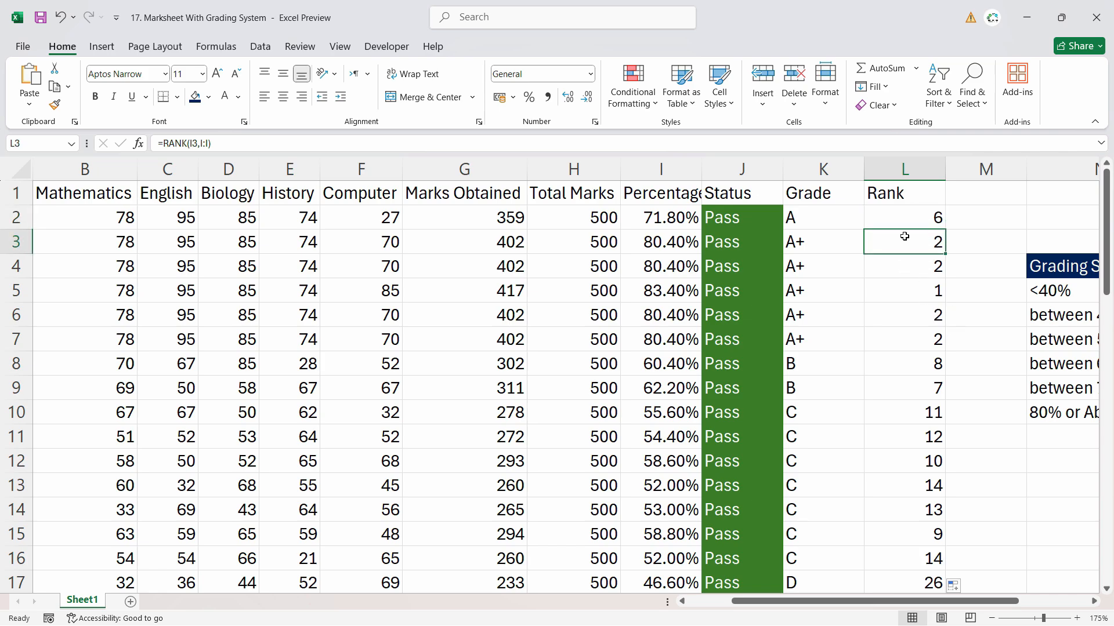